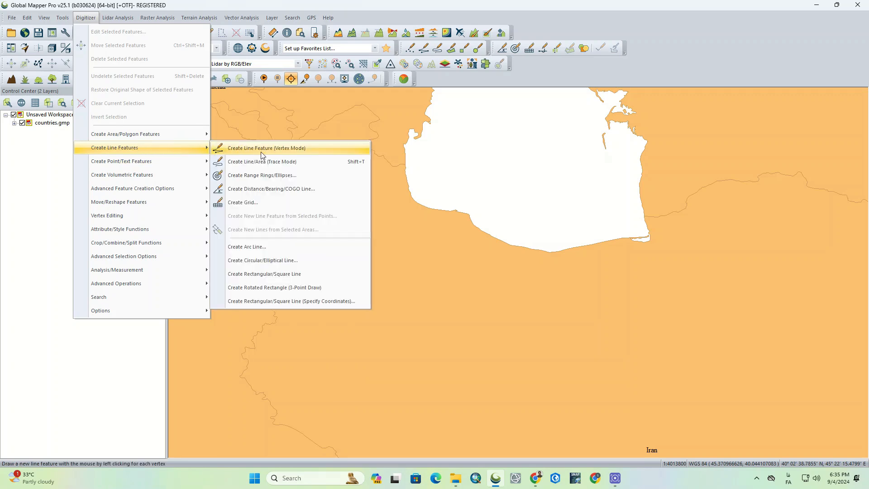
# Start creating a grid and place its anchor point in northwestern Iran, just southwest of the Caspian Sea.
pyautogui.click(272, 204)
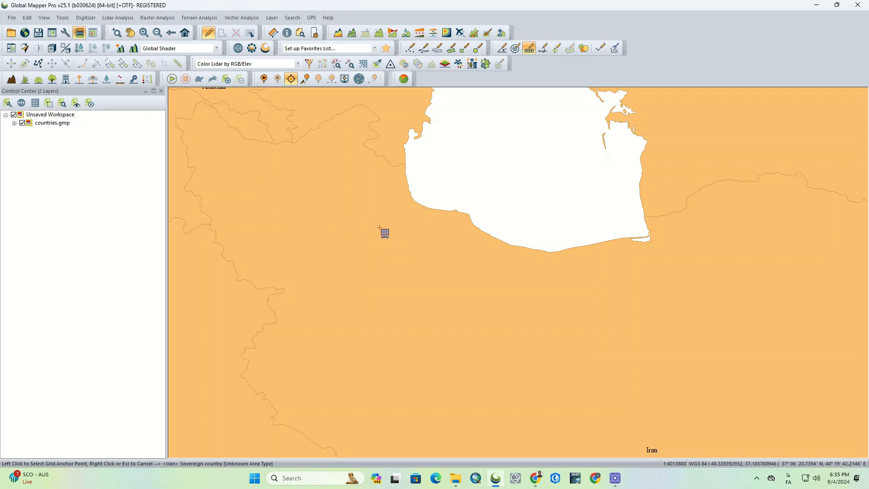
pyautogui.click(381, 229)
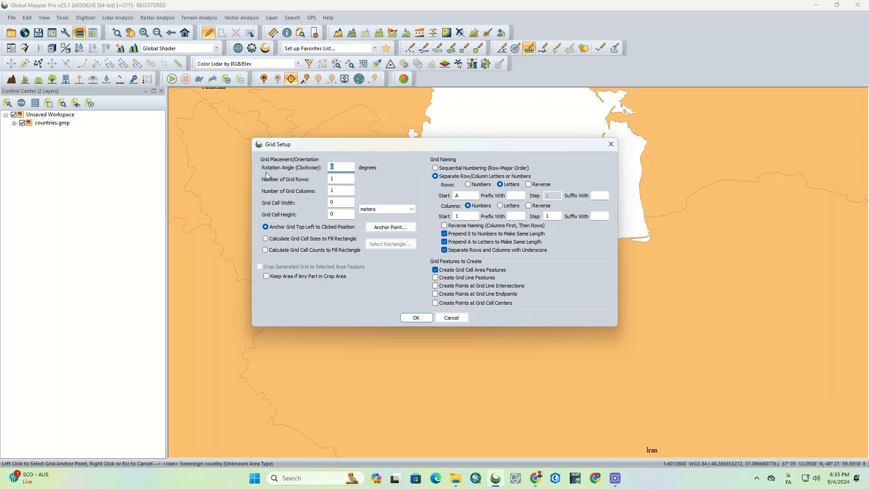
# Try a clockwise rotation angle of 45 degrees for the grid and set it back to 0.
pyautogui.click(336, 168)
pyautogui.write('45')
pyautogui.doubleClick(336, 168)
pyautogui.write('9')
pyautogui.doubleClick(337, 168)
pyautogui.write('0')
# Set the grid to 50 rows and 50 columns, anchored at its top left to the clicked position.
pyautogui.doubleClick(343, 179)
pyautogui.write('50')
pyautogui.doubleClick(340, 190)
pyautogui.click(352, 229)
# Try sequential naming and numbered rows with lettered columns, and return to lettered rows with numbered columns.
pyautogui.click(451, 170)
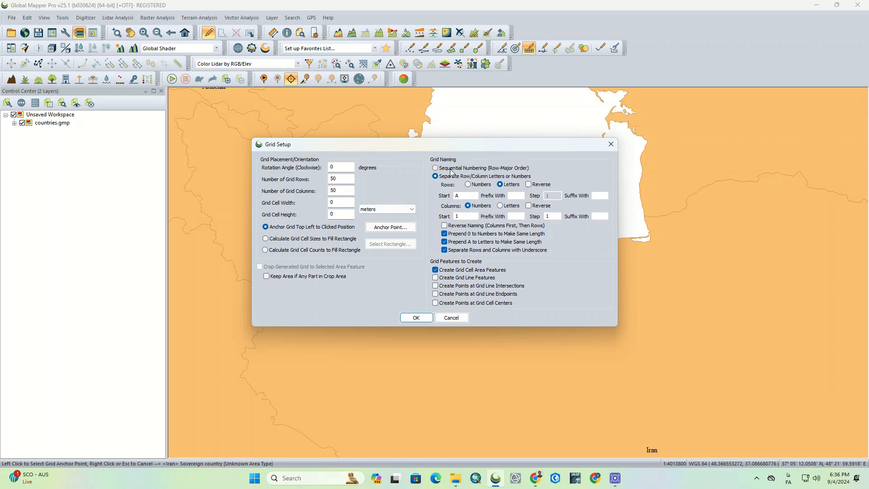
pyautogui.click(476, 177)
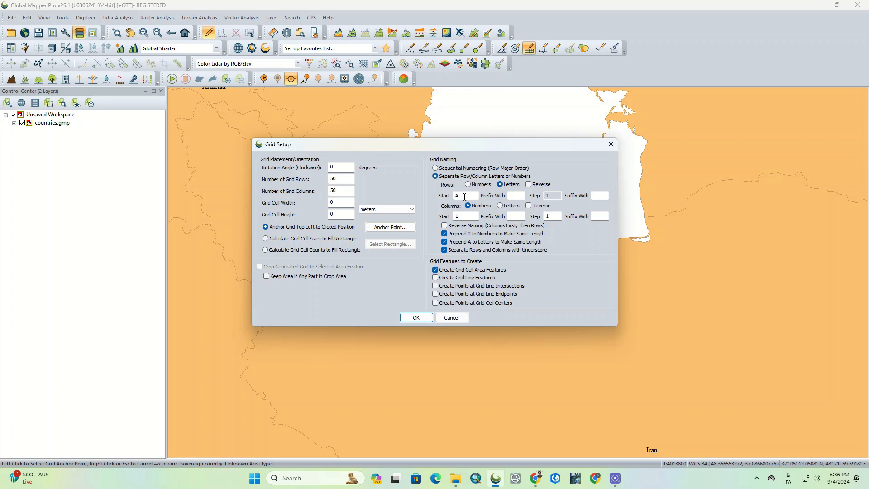
pyautogui.click(465, 196)
pyautogui.click(469, 216)
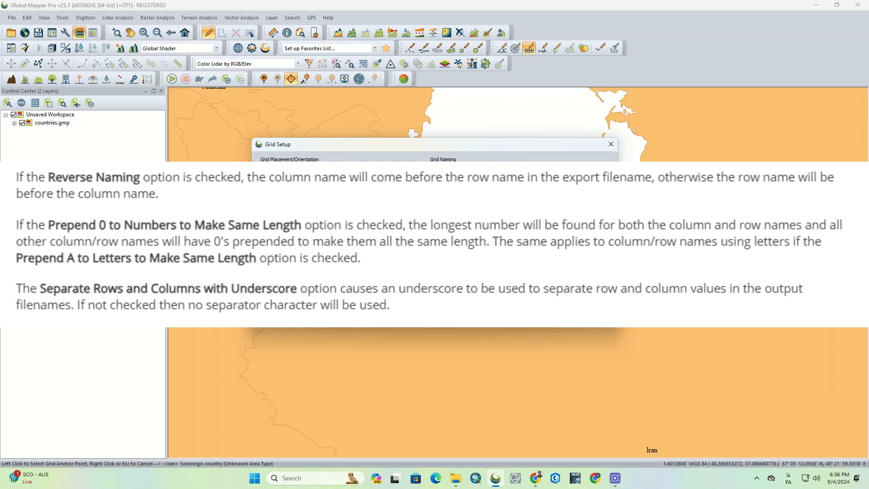
pyautogui.click(476, 185)
pyautogui.click(512, 208)
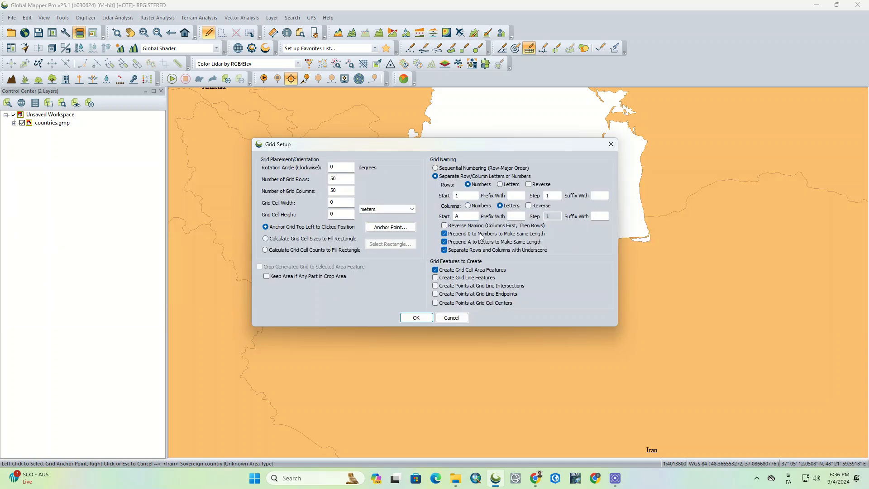
pyautogui.click(477, 206)
pyautogui.click(512, 185)
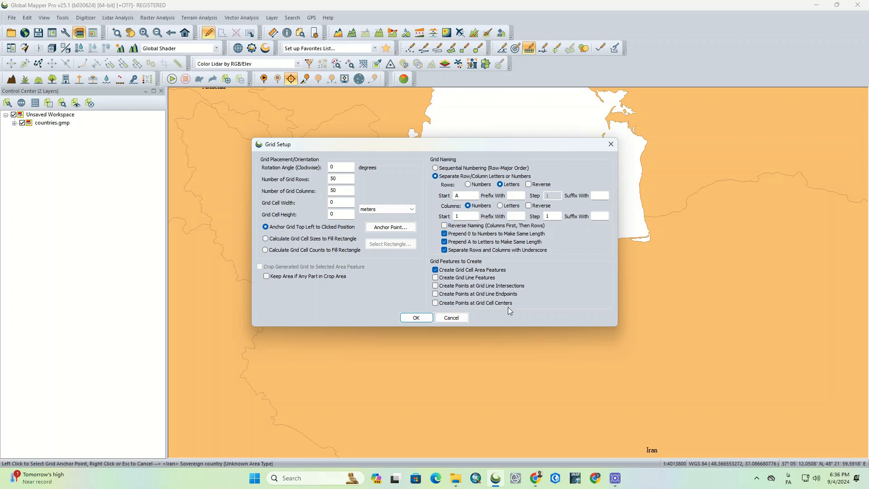
# Try to create the grid without entering a cell width or height.
pyautogui.moveTo(472, 146); pyautogui.dragTo(240, 128)
pyautogui.click(184, 300)
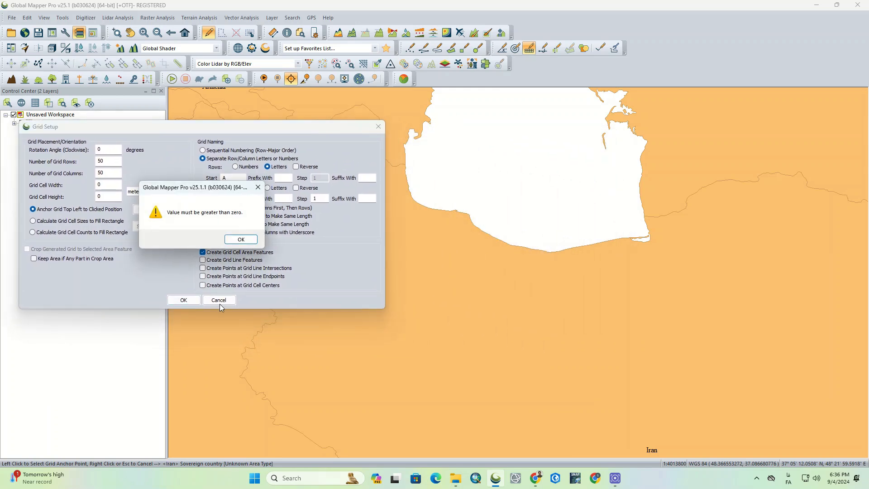
pyautogui.click(242, 239)
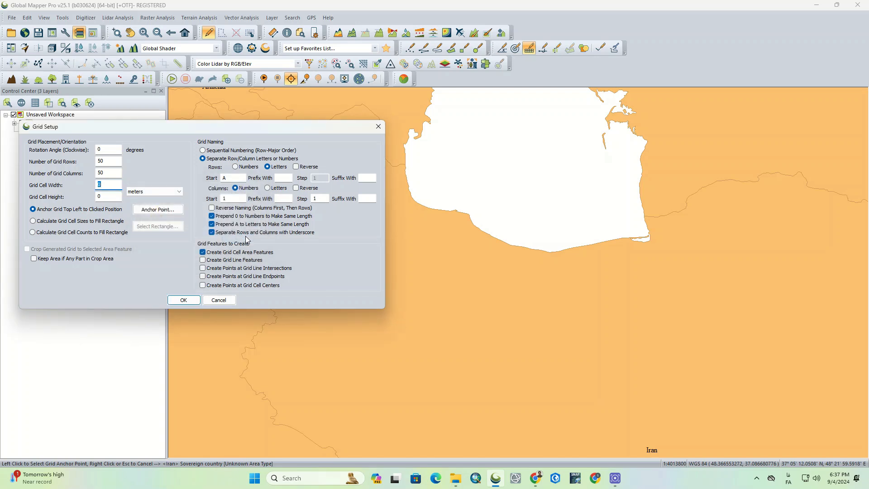
# Set the grid cell width and height to 1 meter each and create the grid.
pyautogui.write('1')
pyautogui.doubleClick(103, 197)
pyautogui.write('1')
pyautogui.click(145, 192)
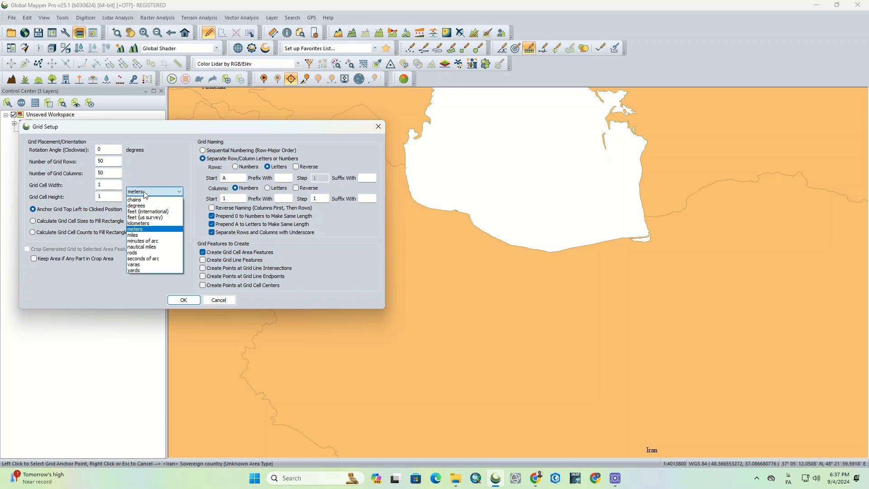
pyautogui.click(145, 193)
pyautogui.click(184, 300)
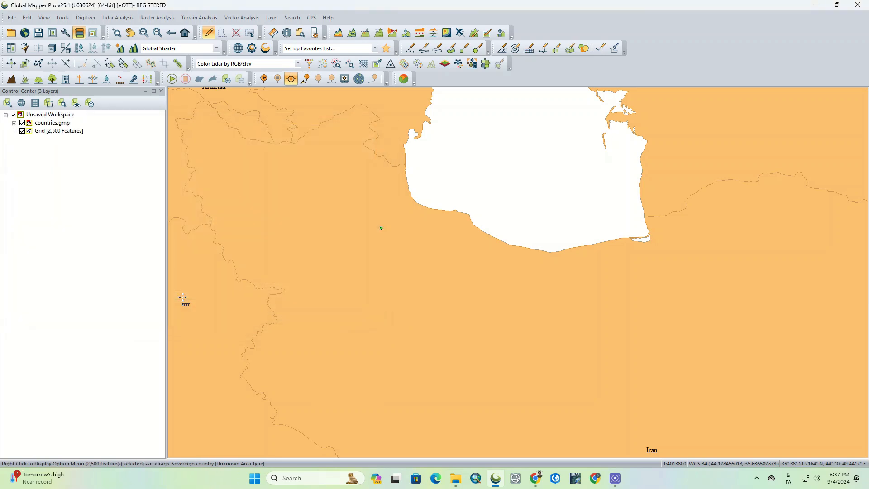
# Hide the countries.gmp layer behind the new grid.
pyautogui.scroll(5, 384, 230)
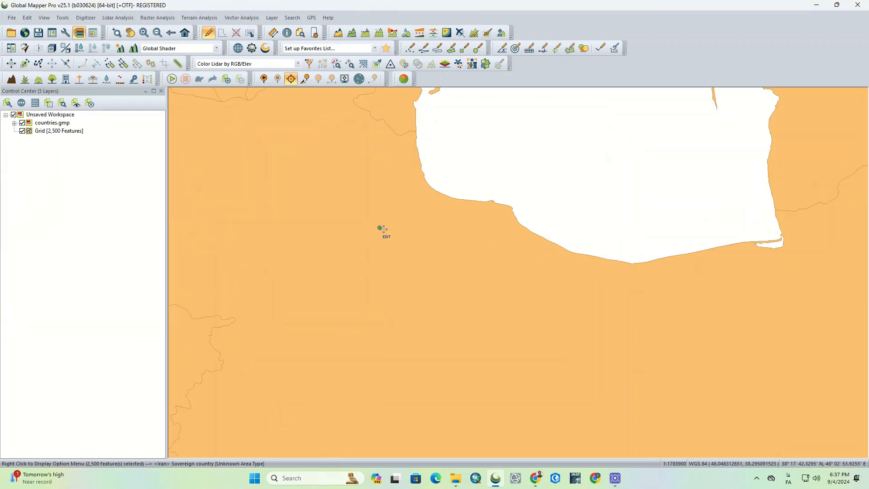
pyautogui.scroll(5, 383, 229)
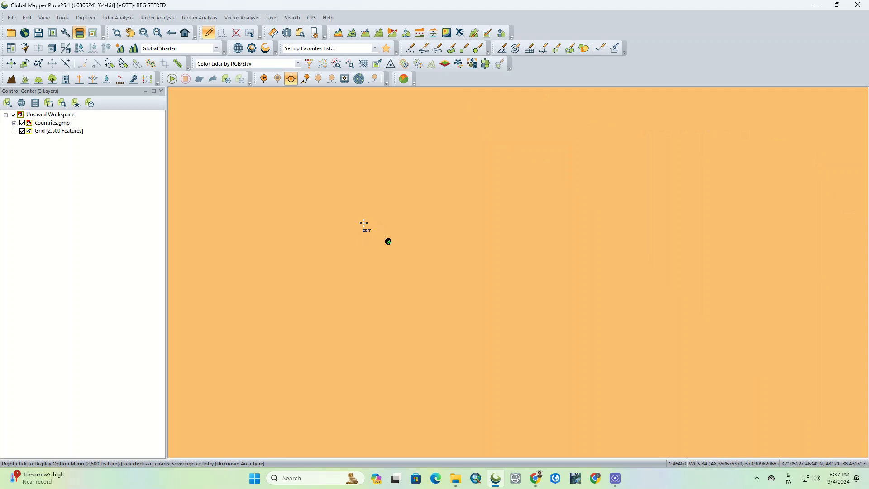
pyautogui.scroll(6, 388, 242)
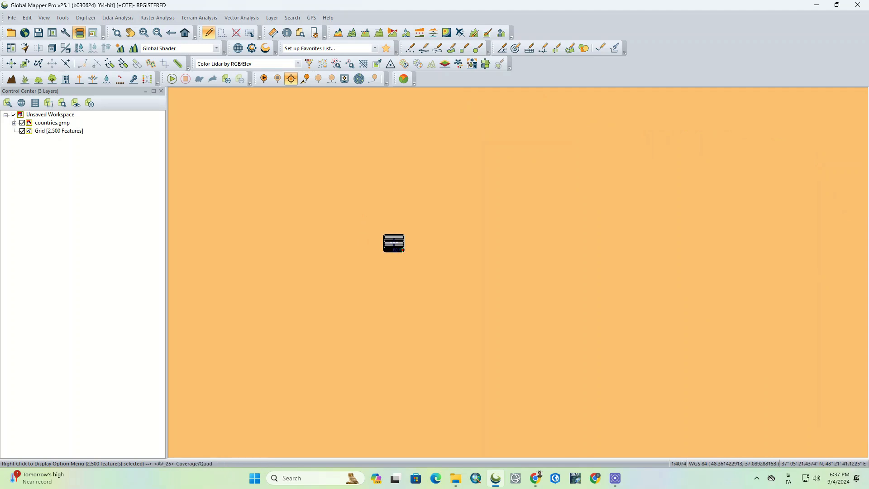
pyautogui.scroll(4, 394, 243)
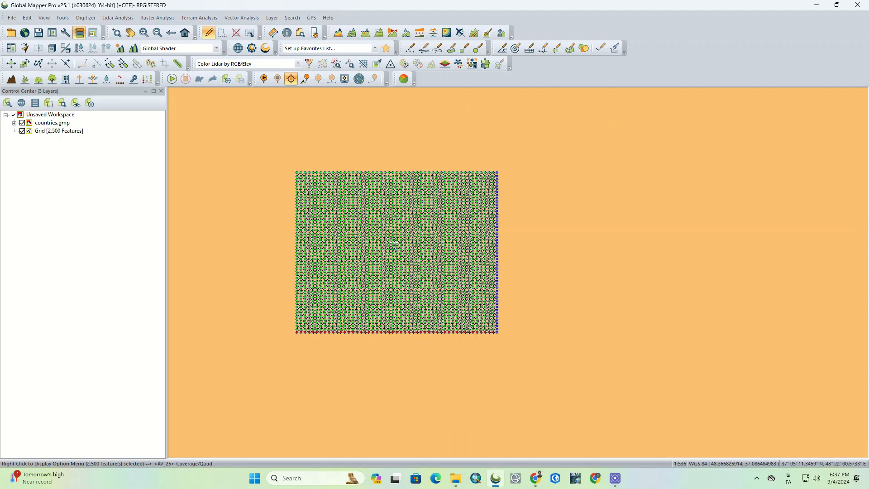
pyautogui.scroll(1, 362, 235)
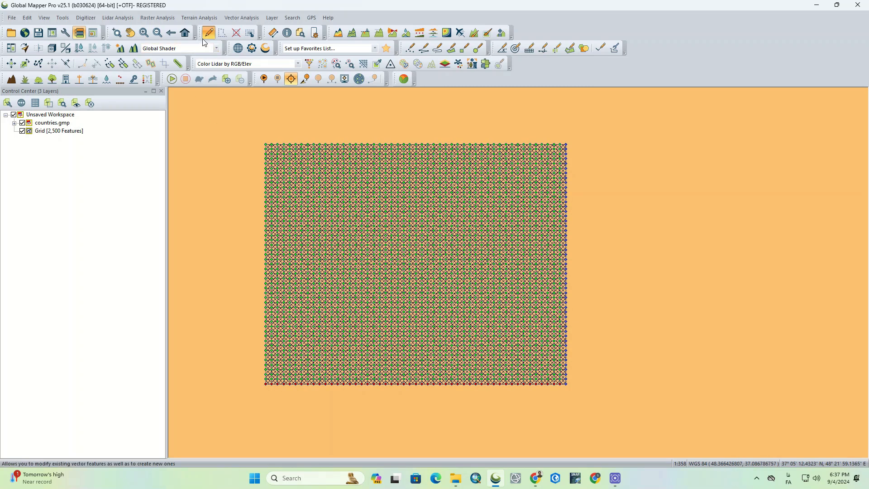
pyautogui.click(22, 124)
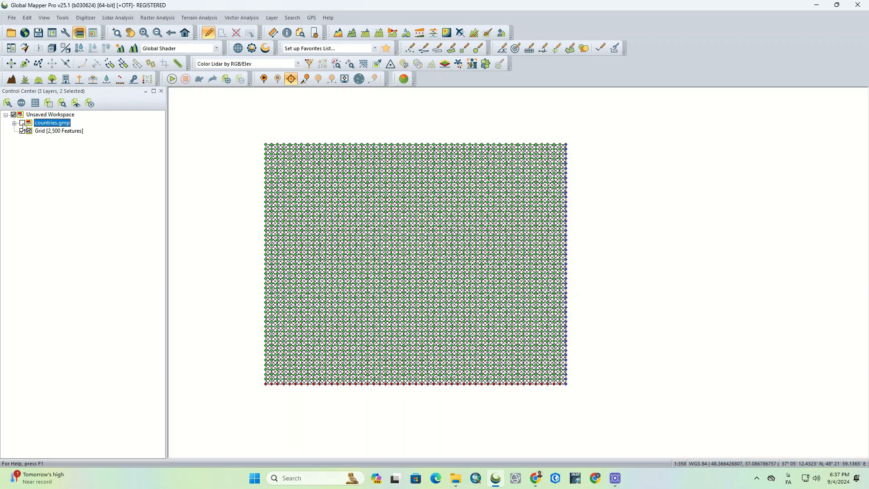
# Unload the countries.gmp layer from the workspace.
pyautogui.click(130, 33)
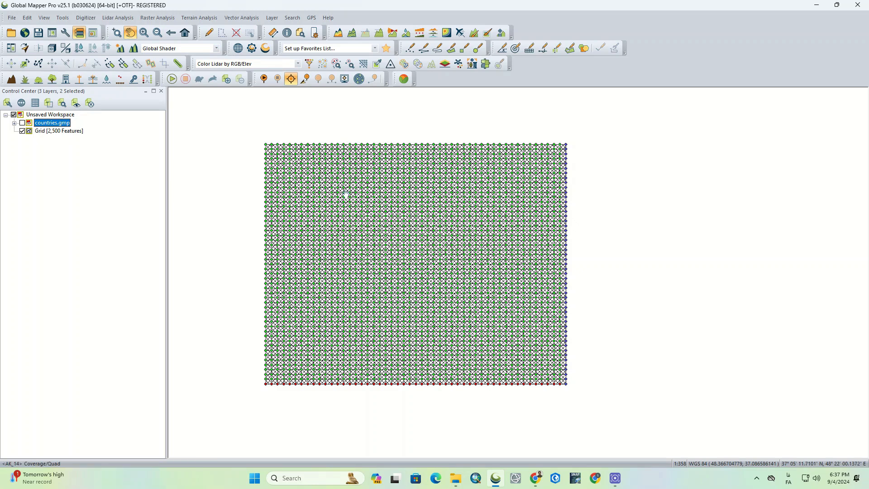
pyautogui.scroll(2, 325, 182)
pyautogui.moveTo(306, 157); pyautogui.dragTo(324, 191)
pyautogui.click(209, 33)
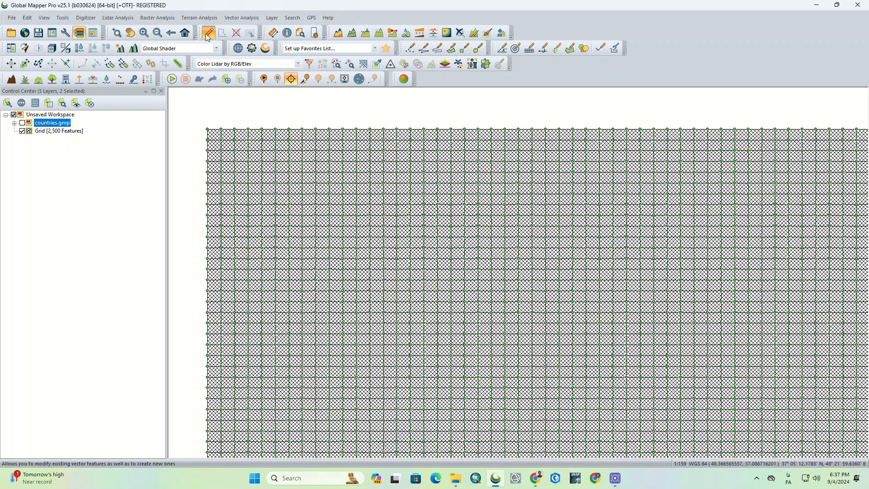
pyautogui.rightClick(52, 123)
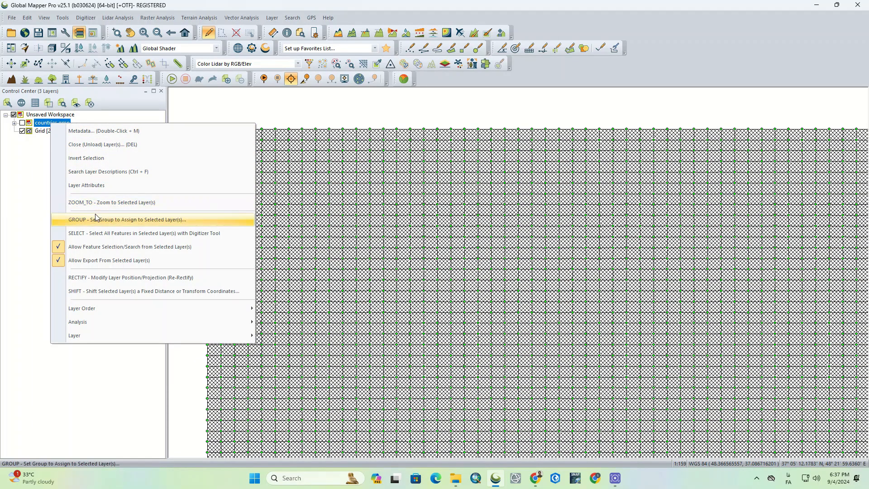
pyautogui.click(105, 145)
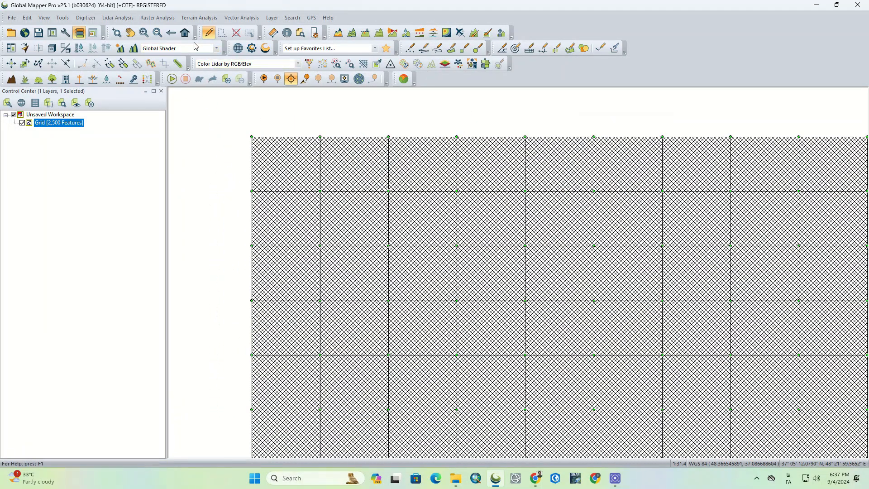
# Fit the entire grid in the map and clear the selection of its cells.
pyautogui.click(184, 36)
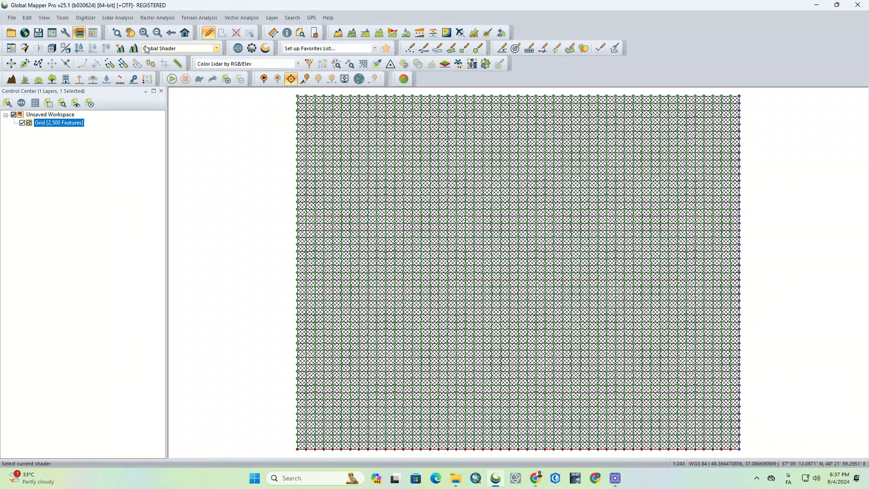
pyautogui.click(116, 34)
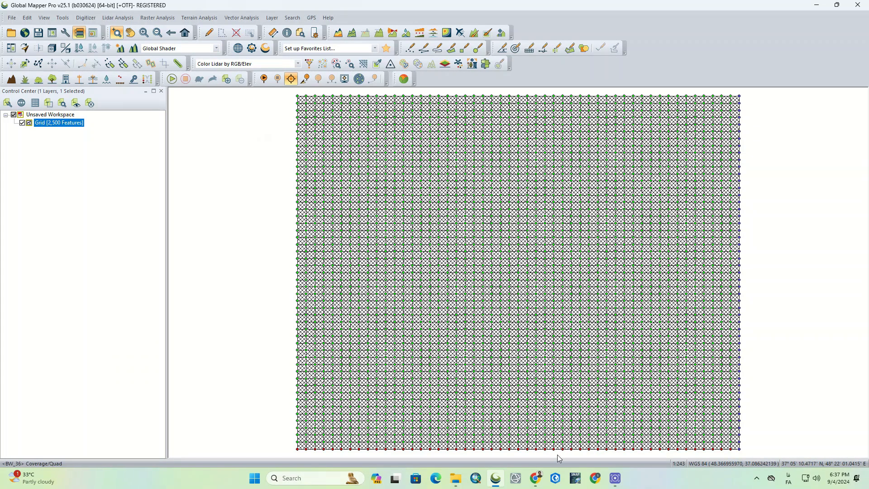
pyautogui.click(209, 32)
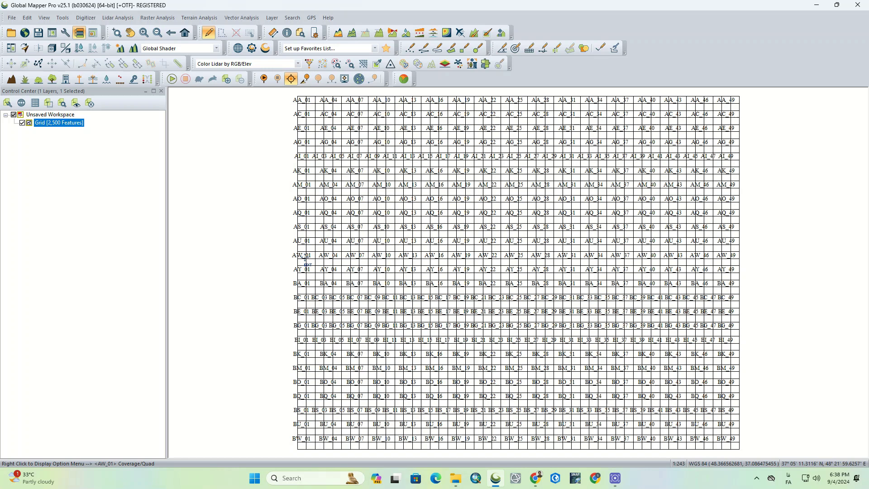
# Start a second grid and place its anchor point in the empty area northeast of the existing grid.
pyautogui.scroll(-1, 288, 243)
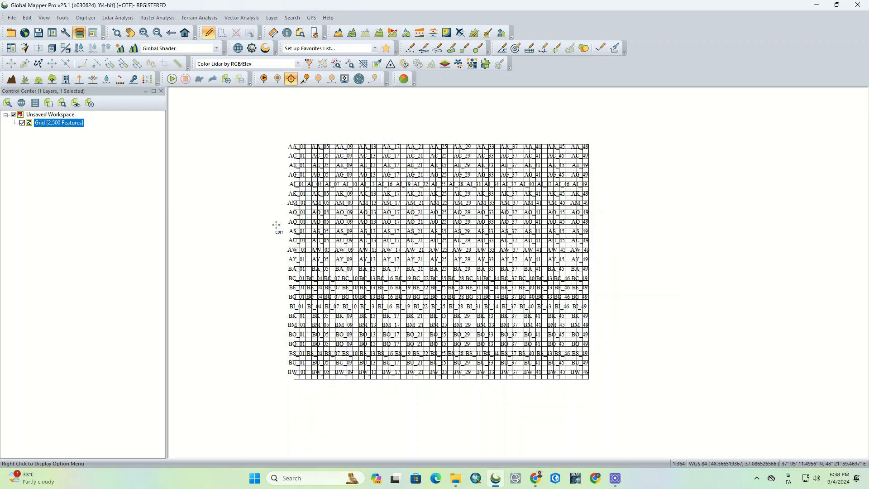
pyautogui.click(86, 19)
pyautogui.moveTo(153, 153)
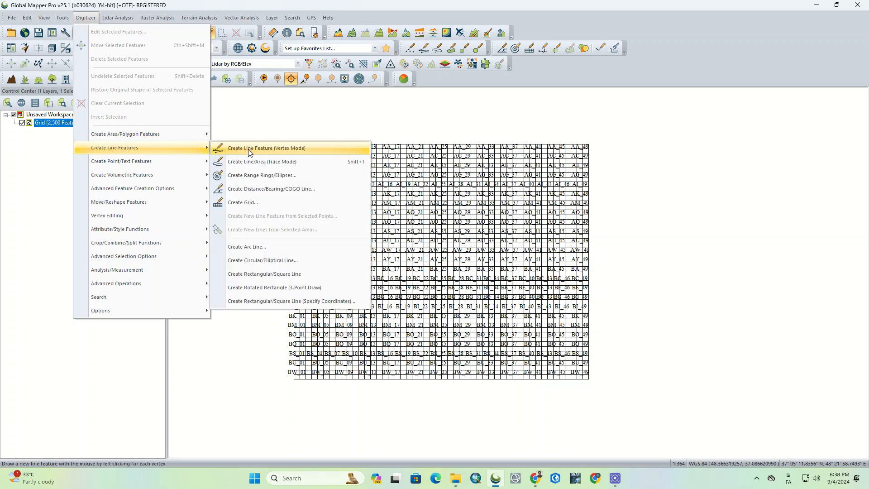
pyautogui.click(250, 203)
pyautogui.scroll(-2, 229, 243)
pyautogui.scroll(-1, 286, 244)
pyautogui.click(500, 189)
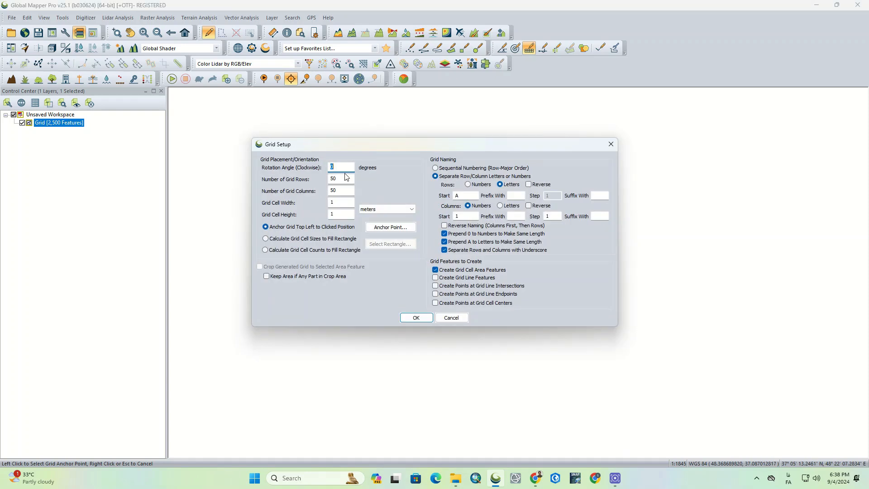
# Set the second grid to 10 rows and 10 columns with a larger cell size in meters, and create it.
pyautogui.press('Tab')
pyautogui.write('10')
pyautogui.press('Tab')
pyautogui.press('Tab')
pyautogui.write('100')
pyautogui.press('Tab')
pyautogui.click(414, 319)
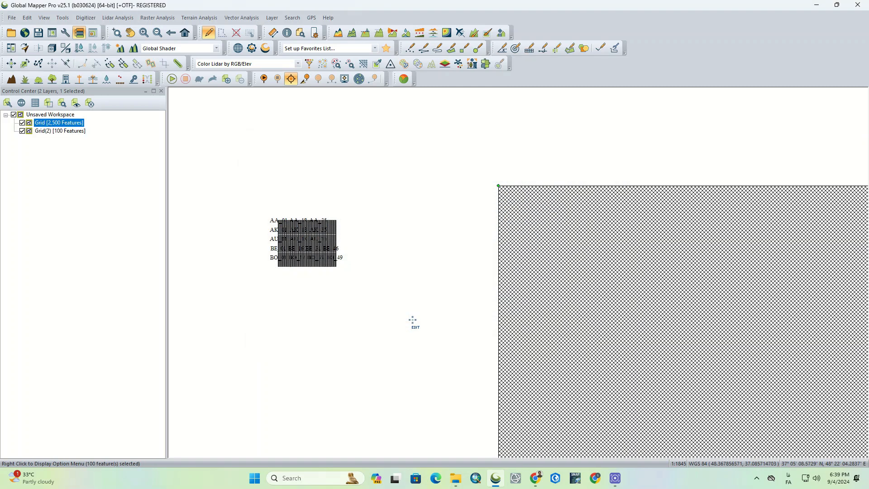
# Hide the first grid layer so that only the 10 by 10 grid is displayed.
pyautogui.scroll(-3, 324, 206)
pyautogui.scroll(-3, 324, 206)
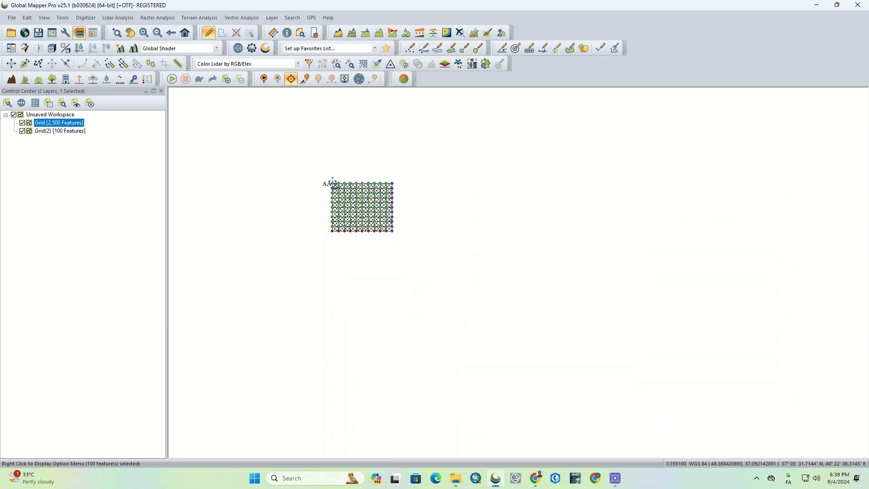
pyautogui.scroll(2, 343, 247)
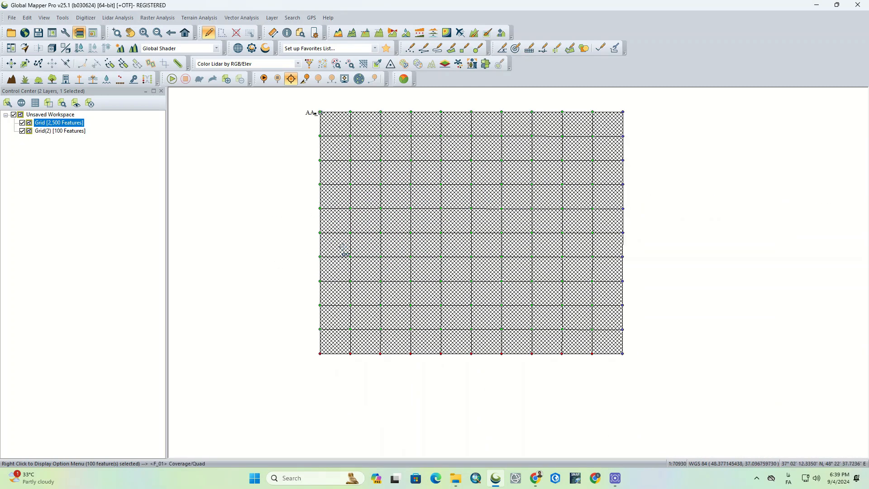
pyautogui.click(24, 132)
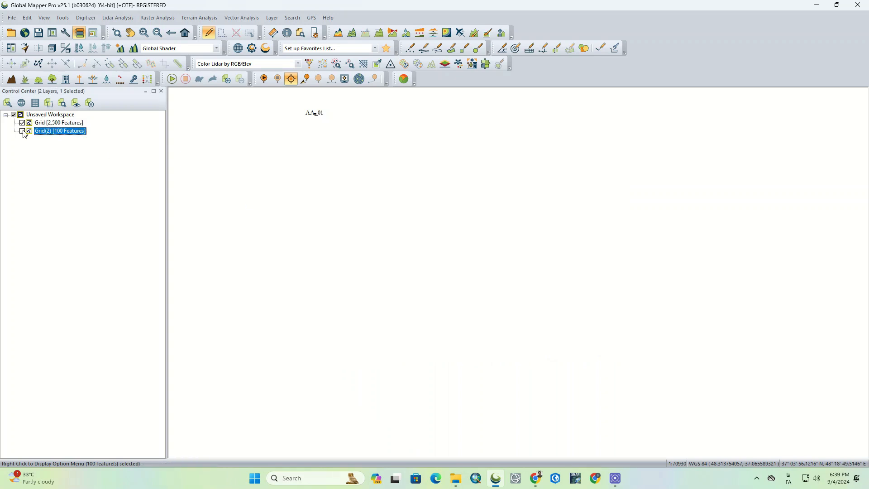
pyautogui.click(22, 123)
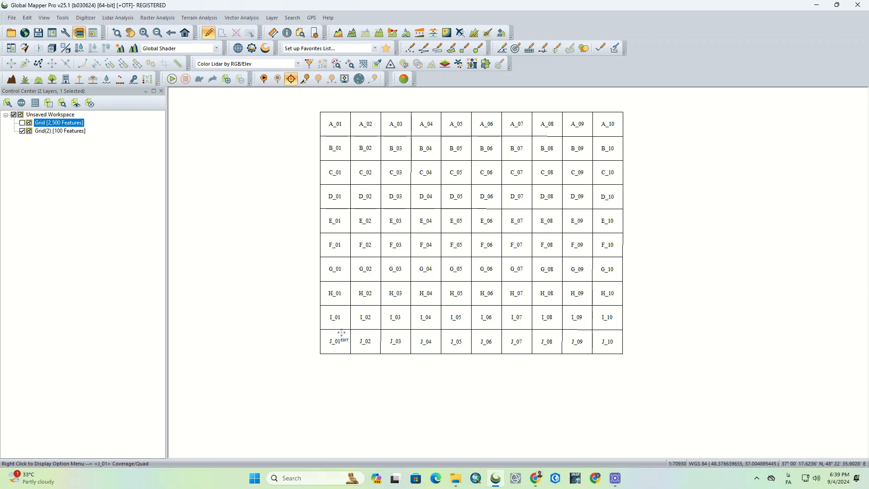
# Start a third grid and place its anchor point in the empty area east of the lettered 10 by 10 grid.
pyautogui.scroll(-1, 271, 291)
pyautogui.scroll(-1, 588, 185)
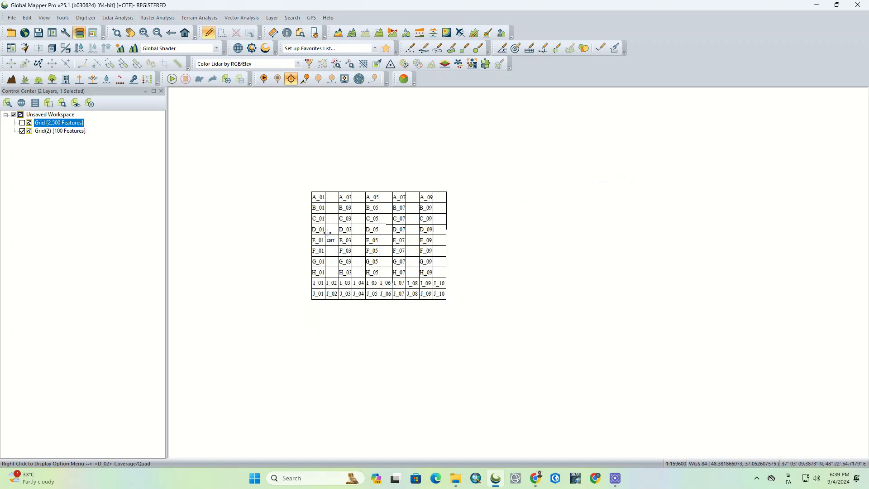
pyautogui.scroll(1, 471, 228)
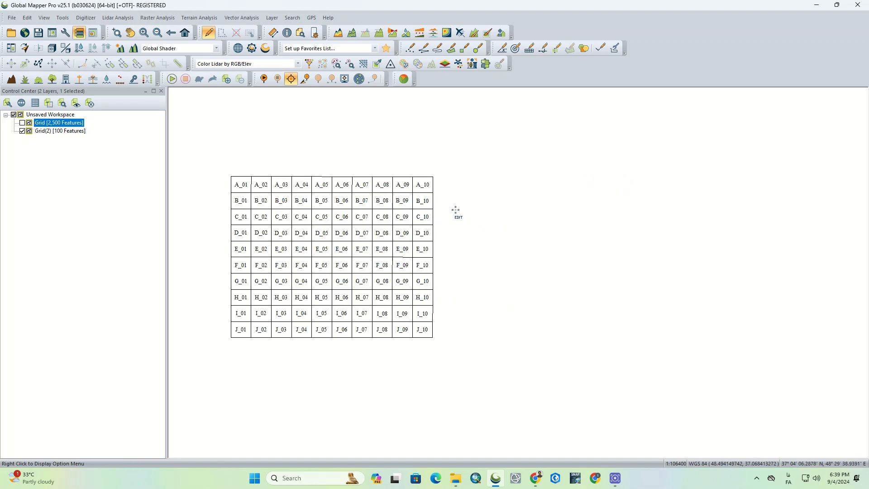
pyautogui.click(81, 19)
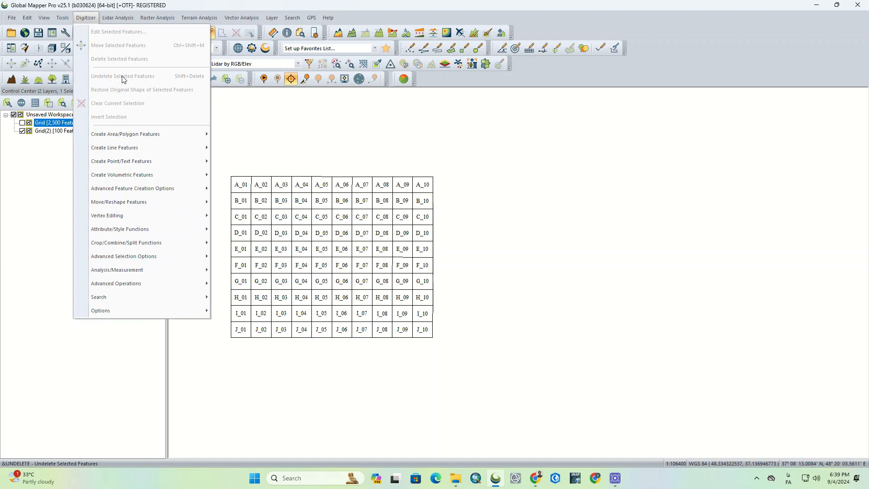
pyautogui.moveTo(164, 145)
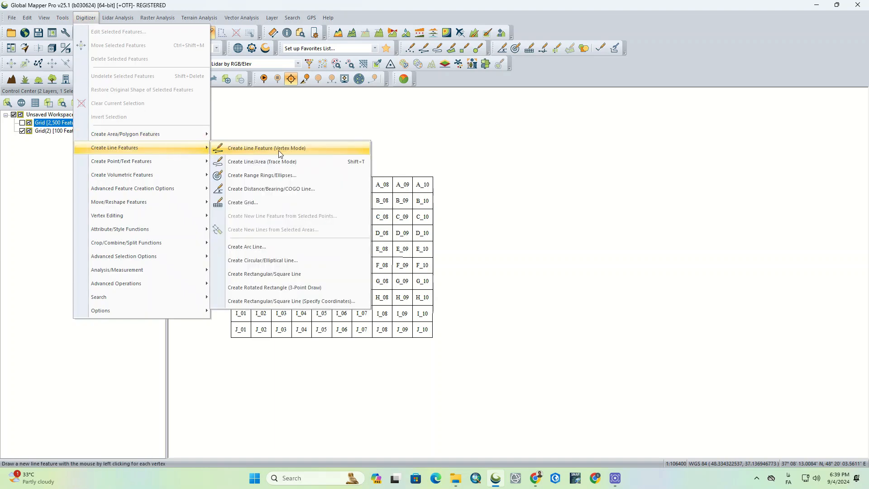
pyautogui.click(292, 200)
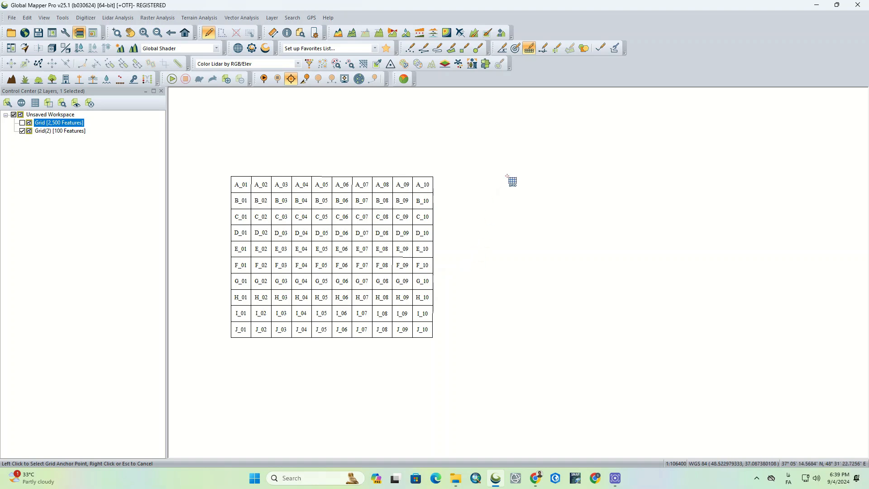
pyautogui.click(510, 179)
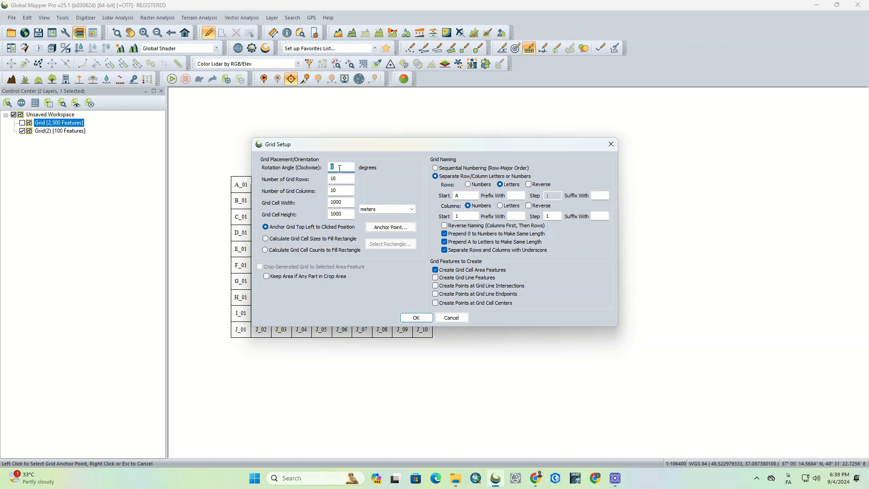
# Set the grid naming to sequential numbering in row-major order, create the grid and clear the selection of its cells.
pyautogui.click(457, 169)
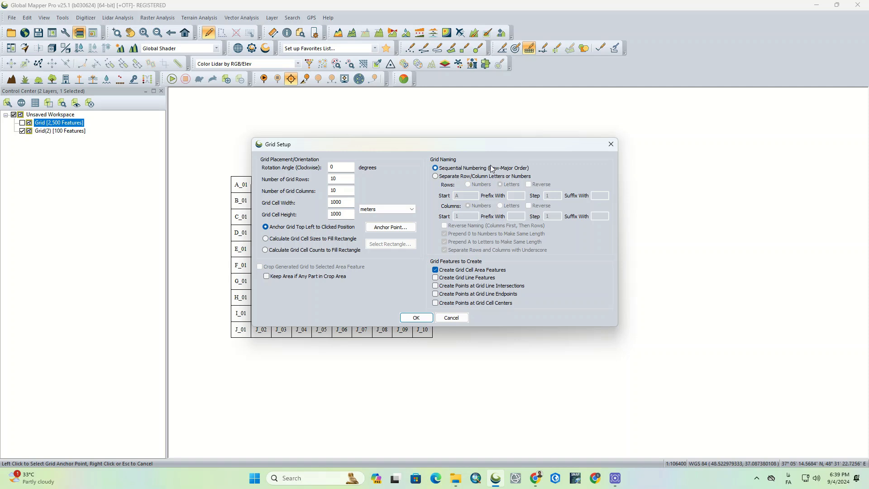
pyautogui.click(416, 319)
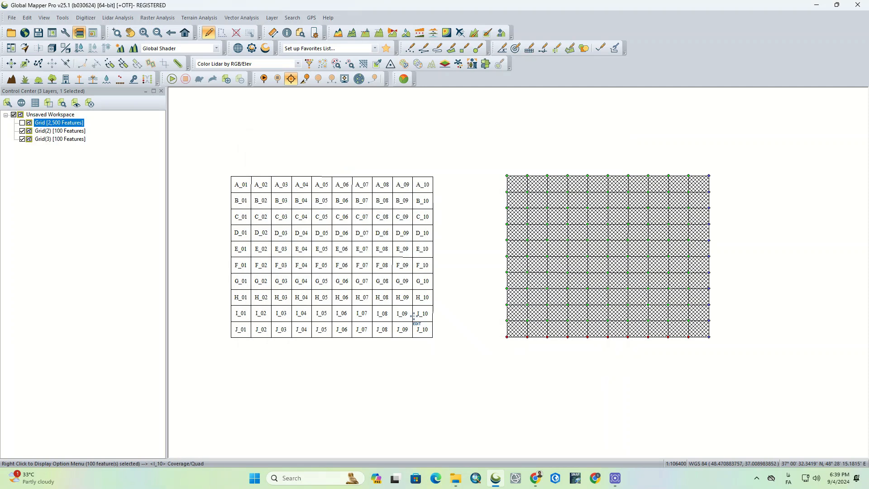
pyautogui.click(451, 360)
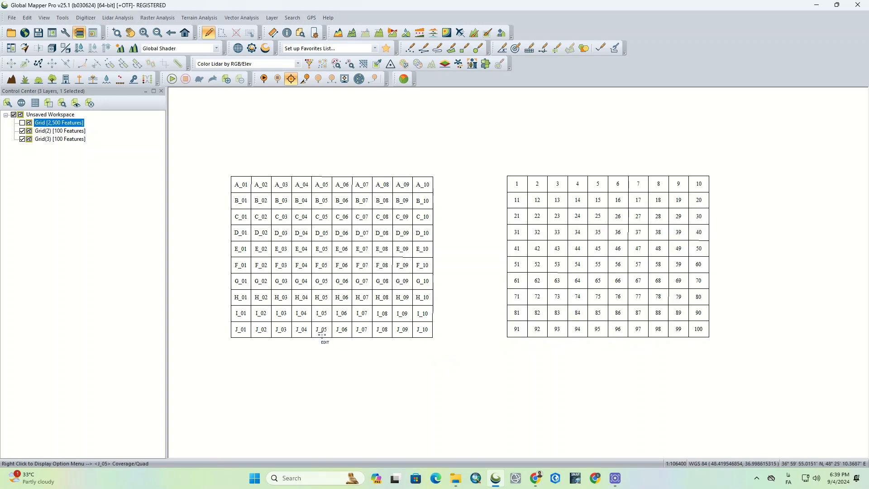
# Create another 10 by 10 grid rotated 45 degrees clockwise, anchored in the empty area east of the sequentially numbered grid.
pyautogui.scroll(-1, 320, 337)
pyautogui.scroll(1, 405, 355)
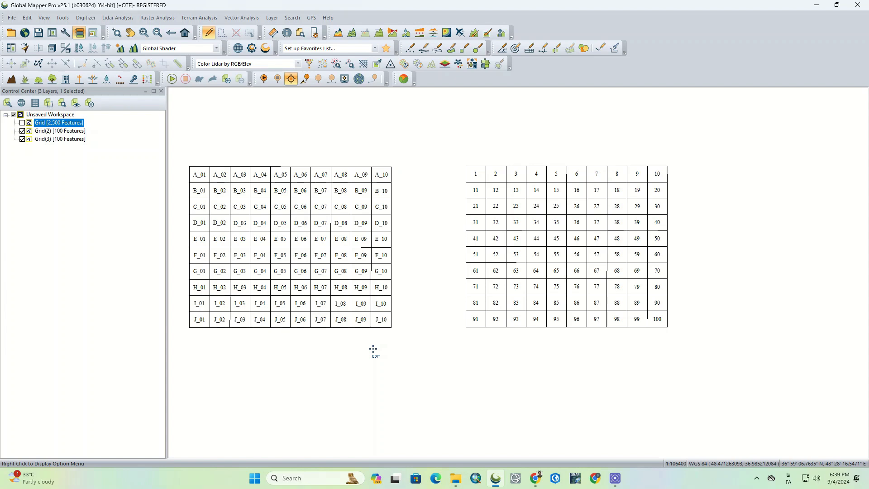
pyautogui.scroll(-1, 373, 349)
pyautogui.scroll(-1, 433, 305)
pyautogui.scroll(1, 411, 335)
pyautogui.scroll(1, 367, 325)
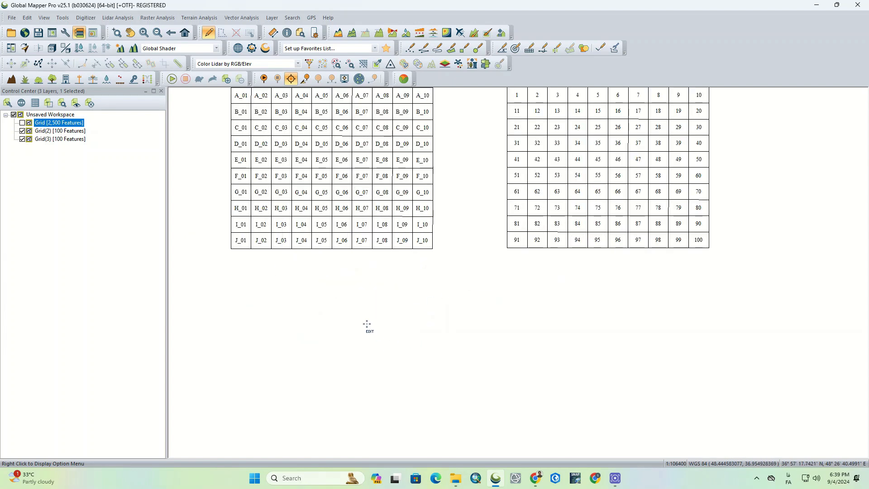
pyautogui.scroll(-2, 365, 324)
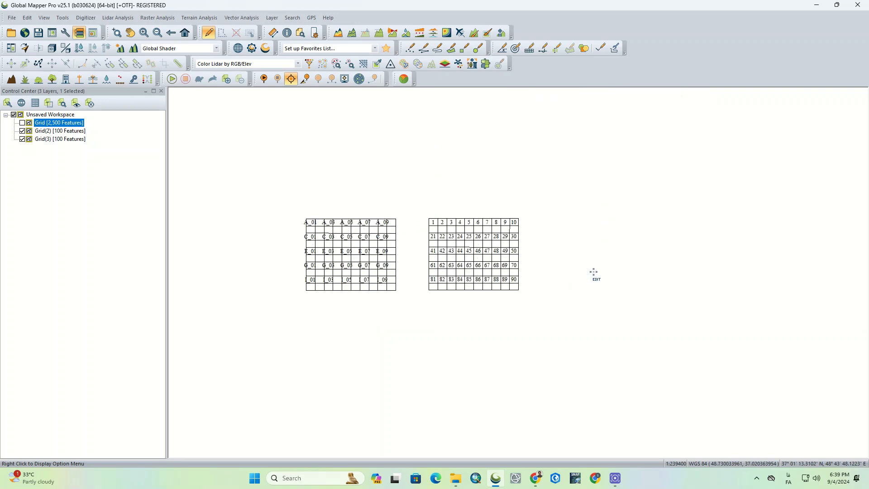
pyautogui.click(81, 19)
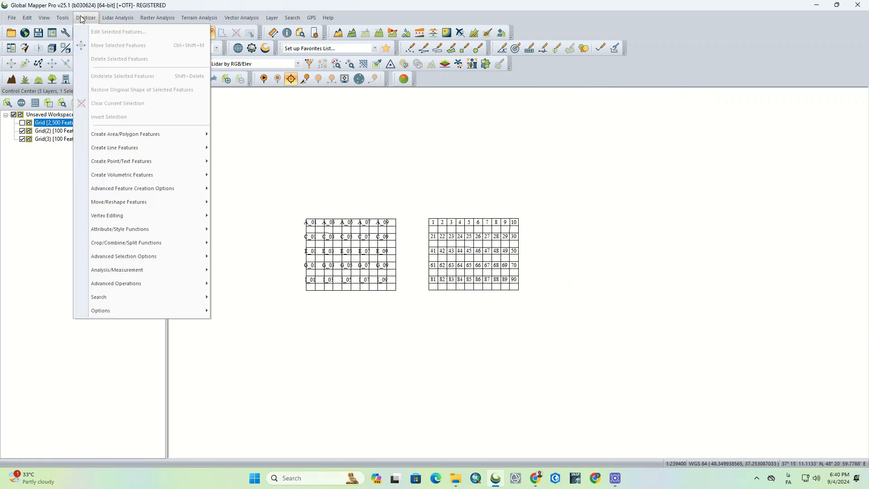
pyautogui.moveTo(194, 154)
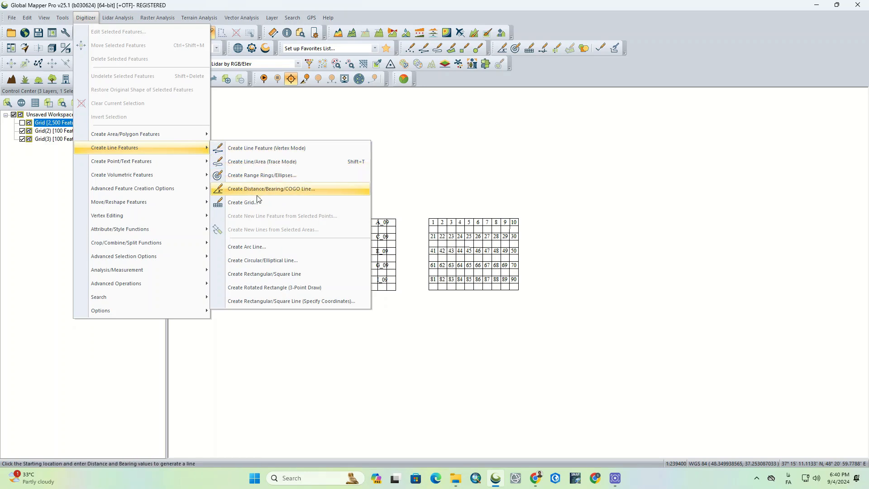
pyautogui.click(243, 202)
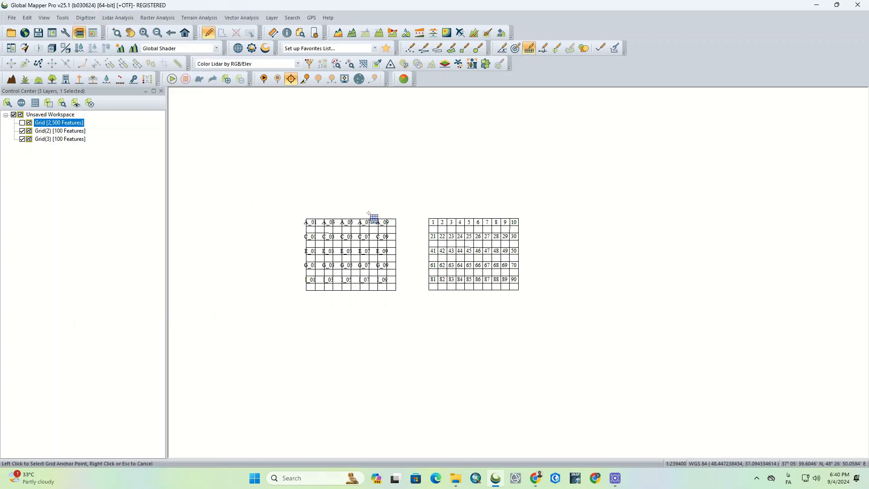
pyautogui.click(636, 220)
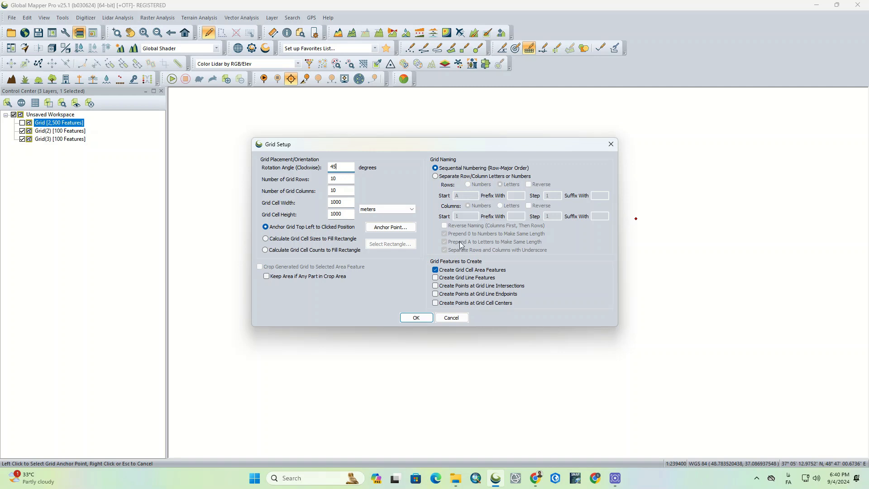
pyautogui.click(417, 318)
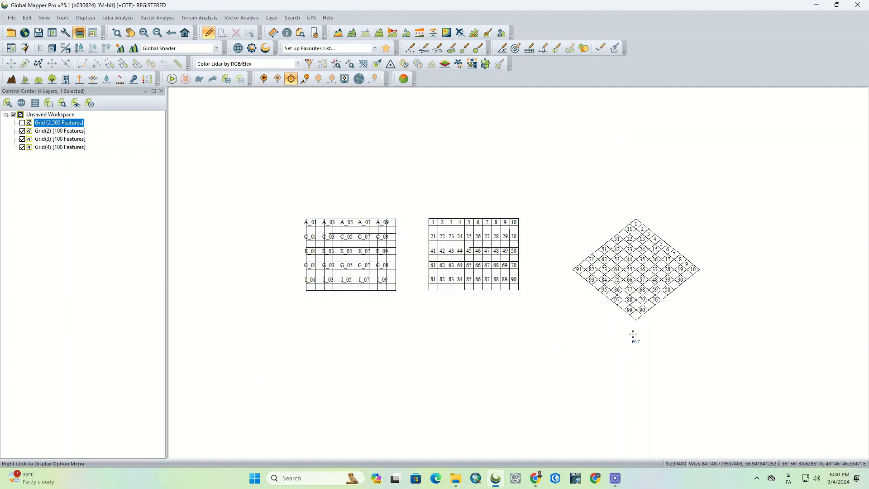
# Start a fifth grid and place its anchor point in the empty area southwest of the lettered grid.
pyautogui.scroll(1, 670, 295)
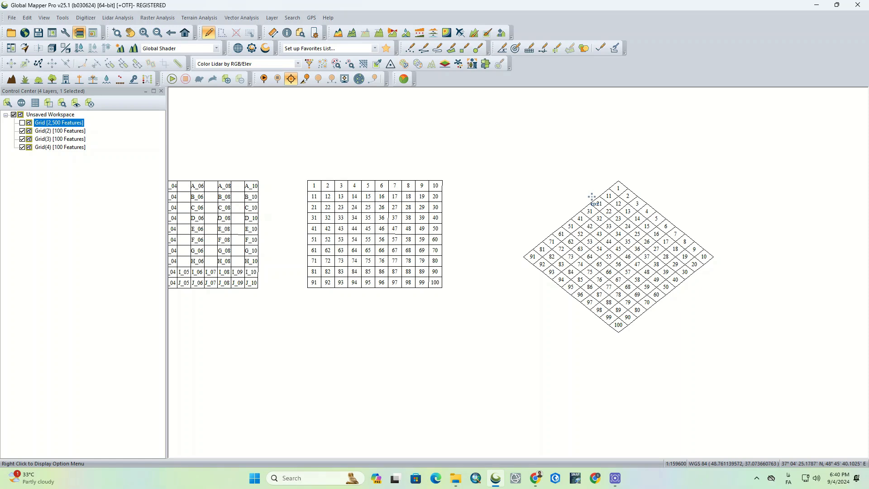
pyautogui.scroll(-1, 591, 196)
pyautogui.scroll(-1, 521, 167)
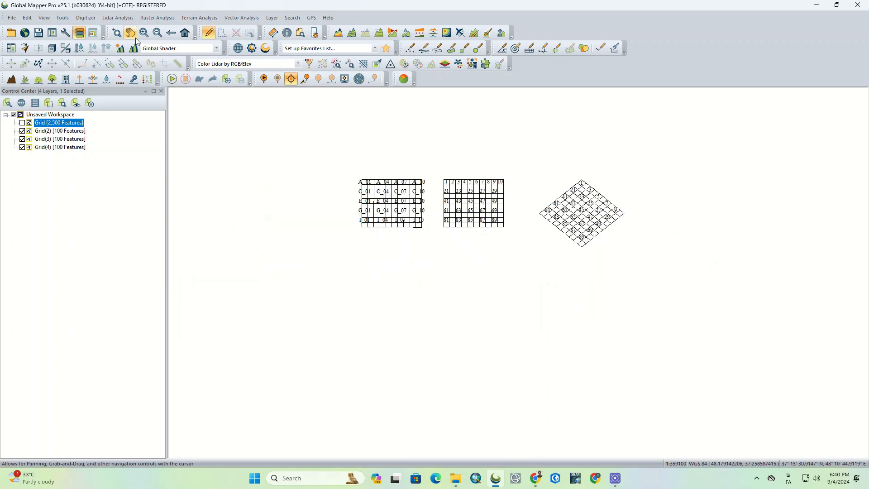
pyautogui.click(86, 18)
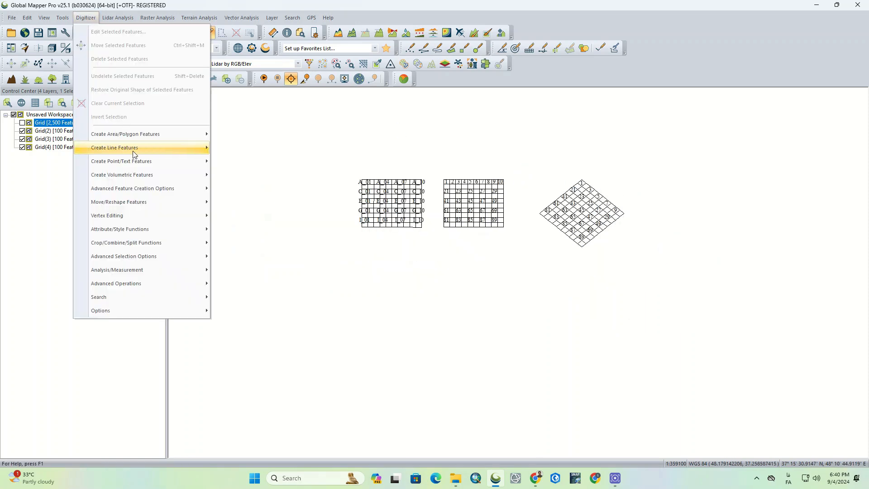
pyautogui.moveTo(134, 152)
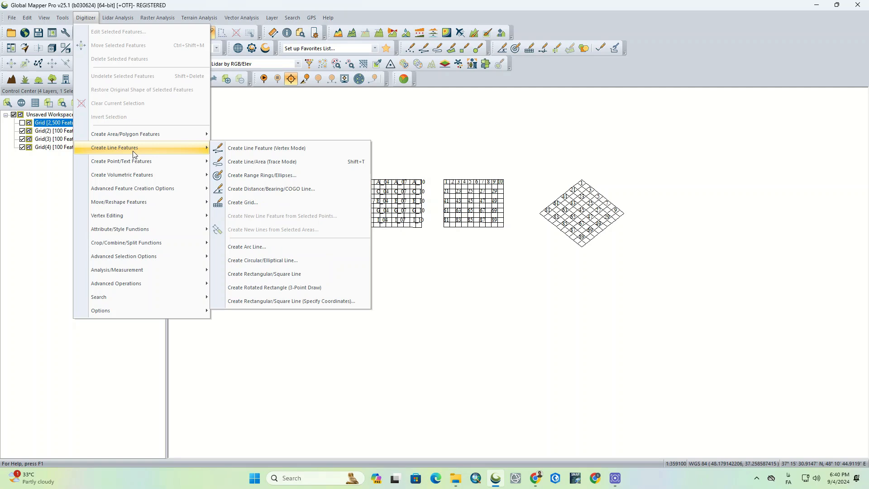
pyautogui.click(259, 204)
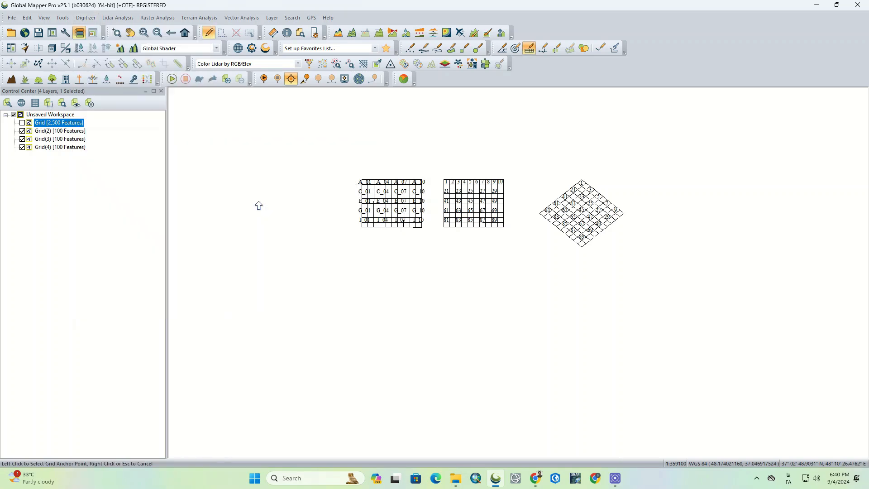
pyautogui.click(299, 306)
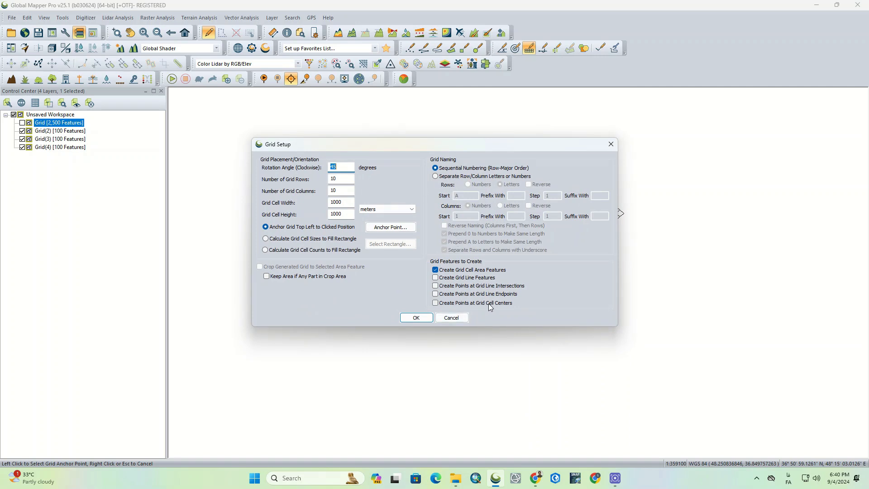
# Include grid line features along with the cell areas, create the grid and clear the selection.
pyautogui.click(435, 278)
pyautogui.click(416, 318)
pyautogui.click(295, 388)
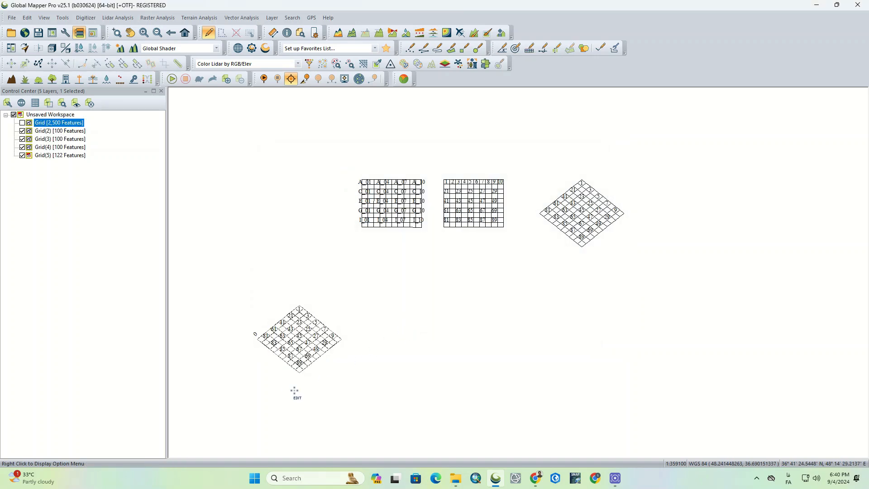
# Start a sixth grid and place its anchor point in the empty area east of the rotated grid with line features.
pyautogui.scroll(3, 262, 365)
pyautogui.scroll(5, 323, 321)
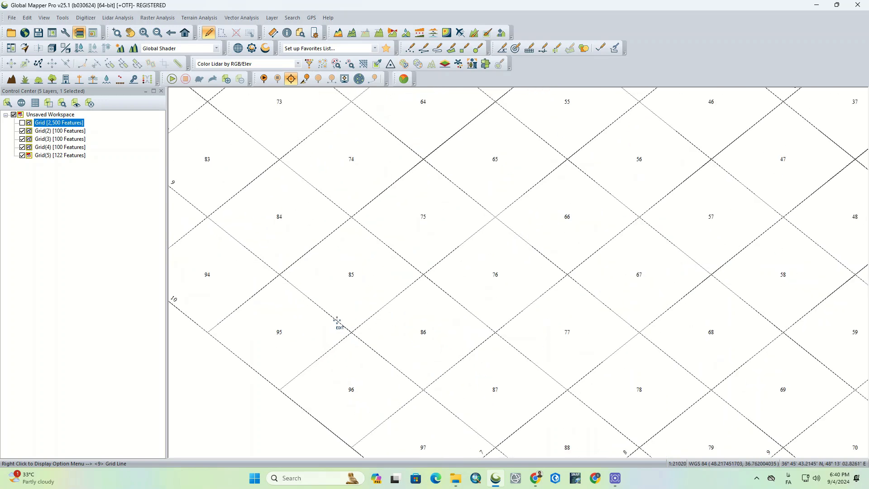
pyautogui.scroll(5, 338, 320)
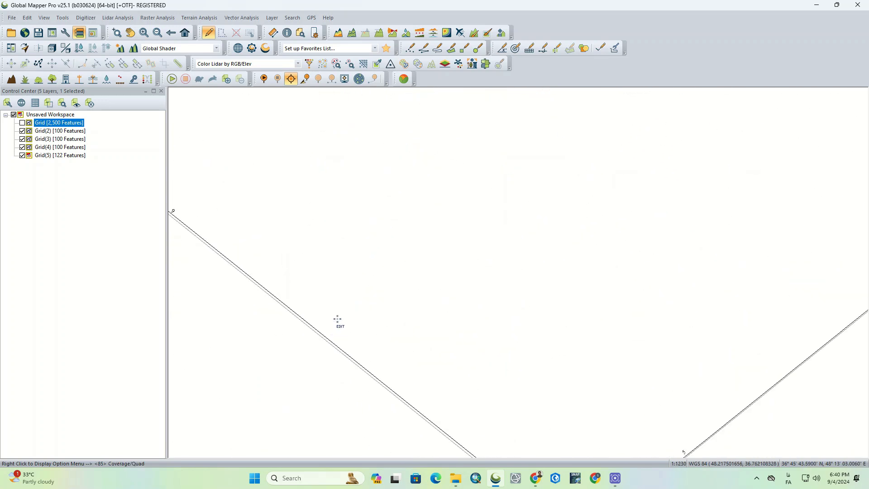
pyautogui.scroll(-8, 338, 321)
pyautogui.scroll(-3, 338, 321)
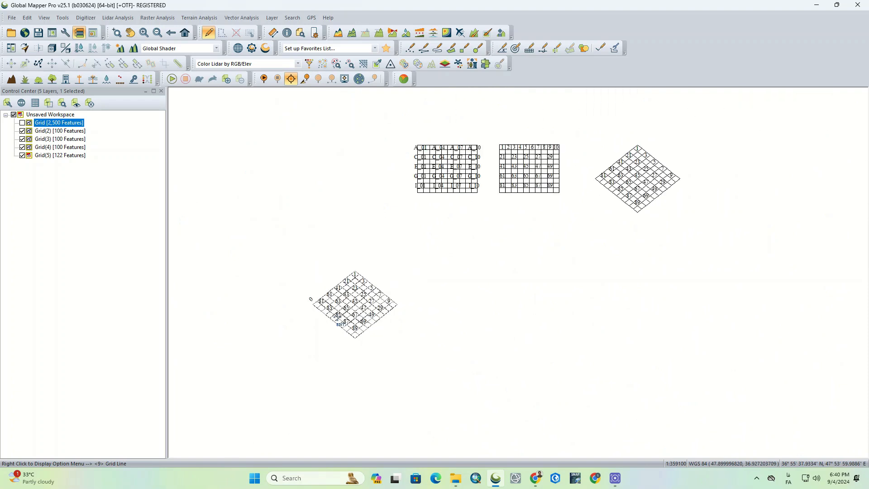
pyautogui.click(86, 18)
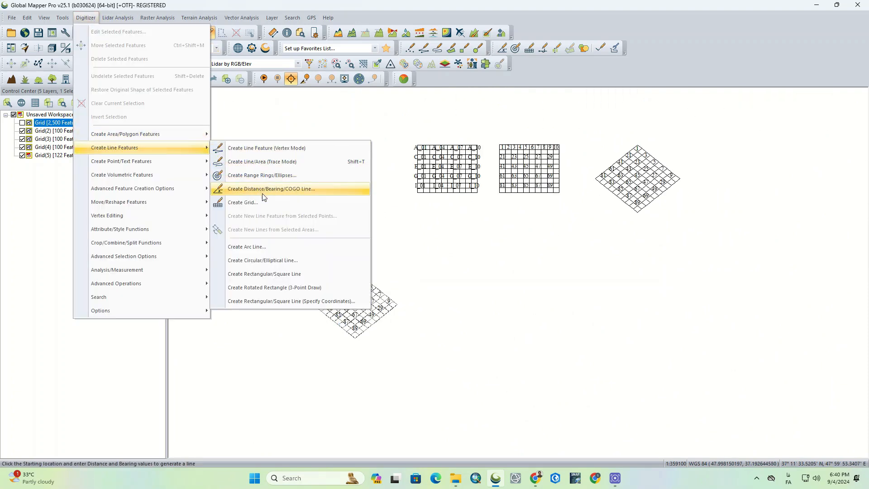
pyautogui.click(276, 202)
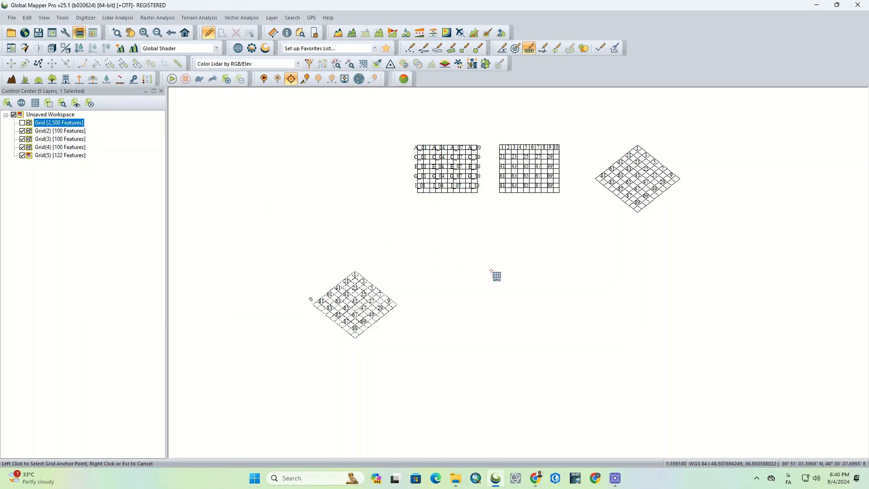
pyautogui.click(491, 270)
# Enable points at grid cell centers, disable grid line features, and create the grid.
pyautogui.click(446, 303)
pyautogui.click(443, 278)
pyautogui.click(416, 318)
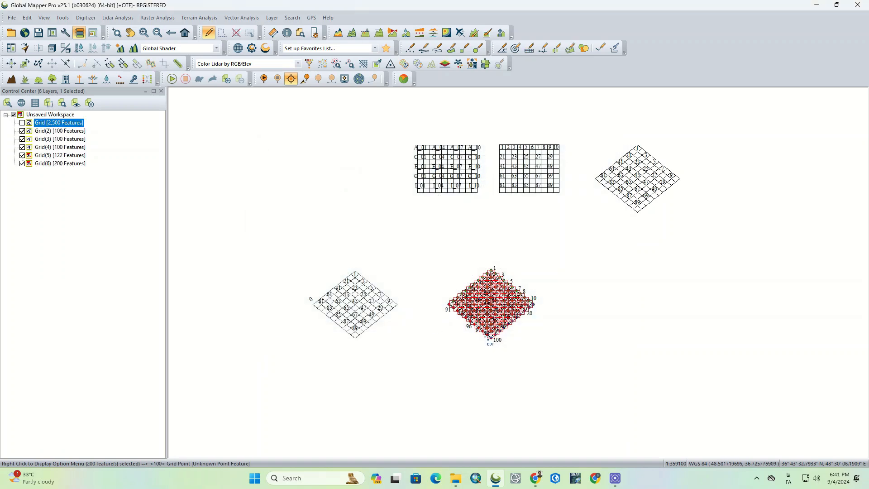
# Start a seventh grid and place its anchor point in the empty area east of the grid with cell center points.
pyautogui.scroll(3, 469, 295)
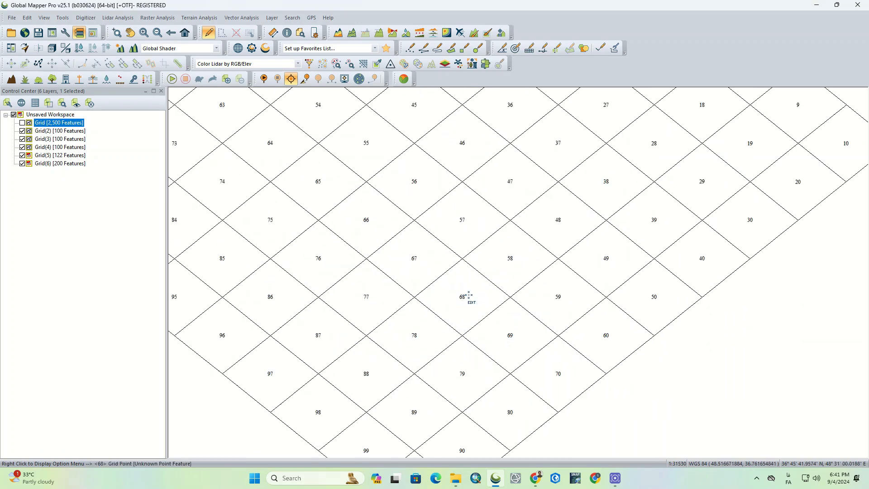
pyautogui.scroll(3, 469, 295)
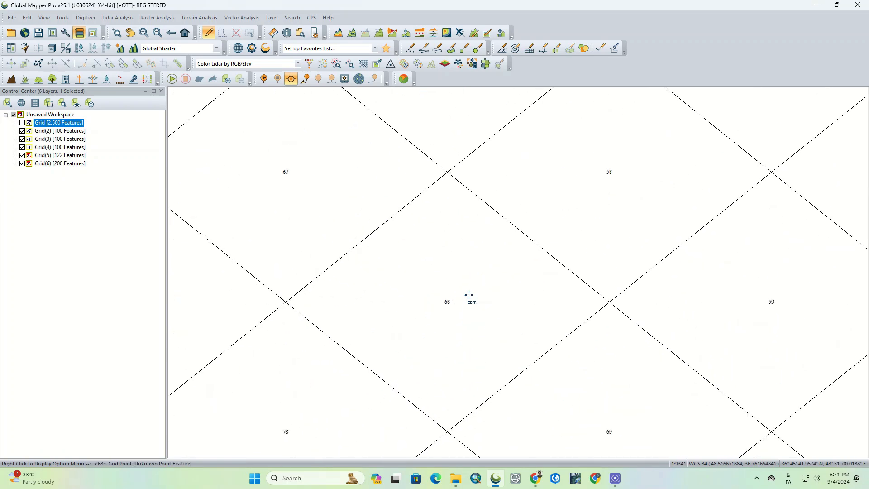
pyautogui.scroll(-6, 468, 295)
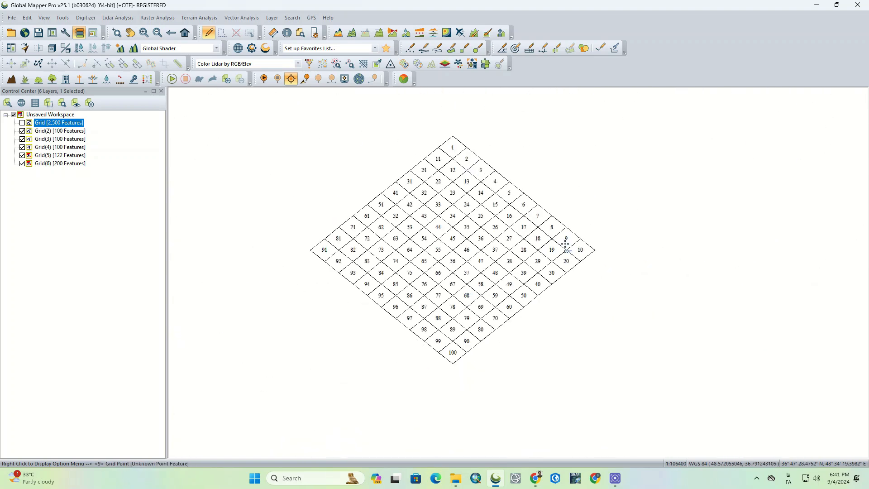
pyautogui.scroll(-3, 388, 366)
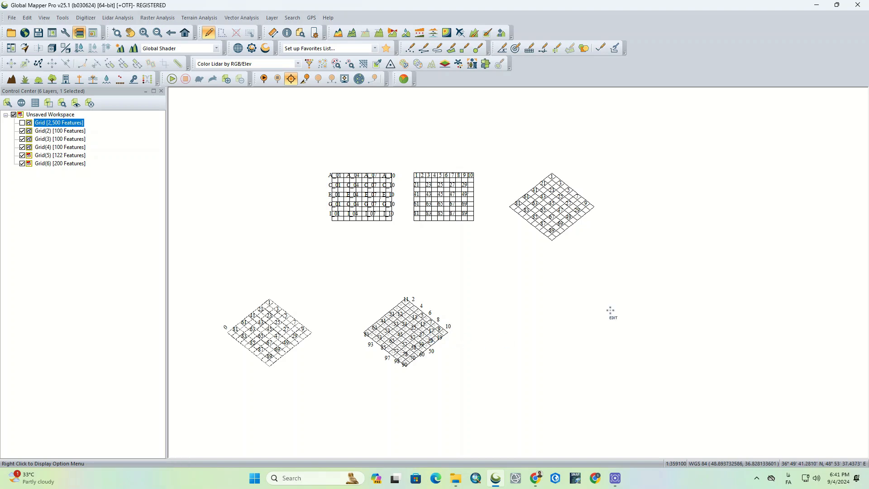
pyautogui.click(86, 17)
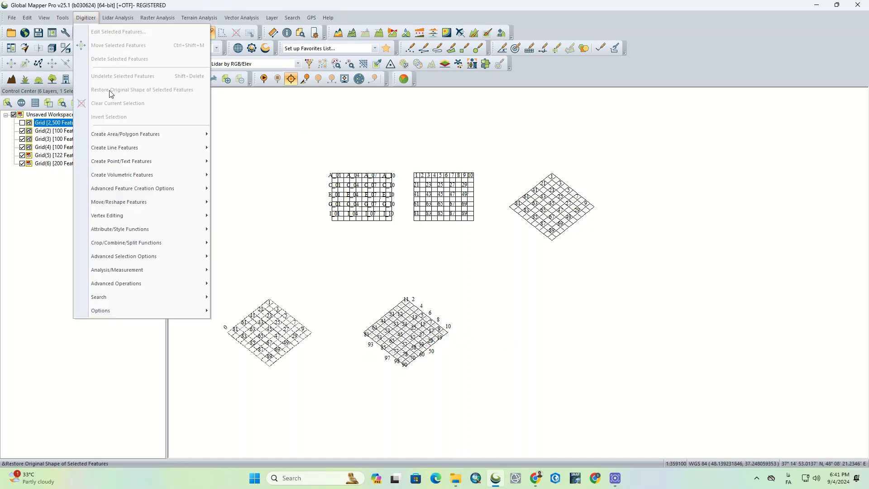
pyautogui.moveTo(180, 150)
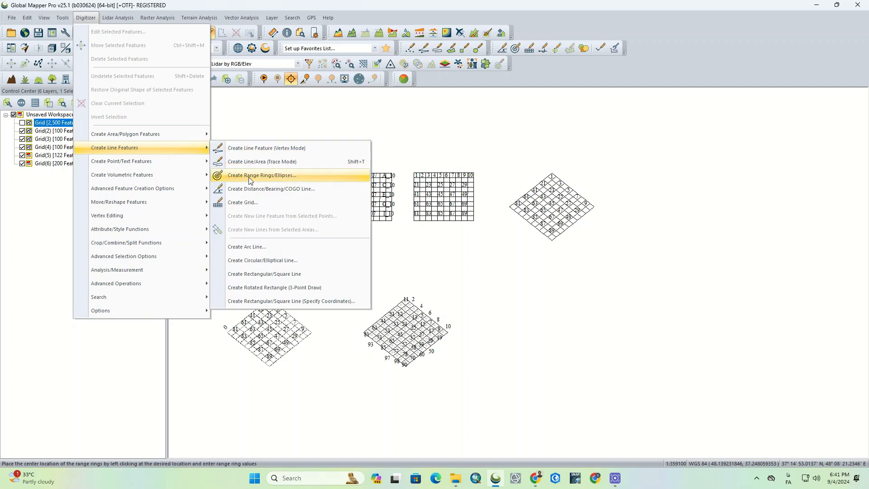
pyautogui.click(261, 202)
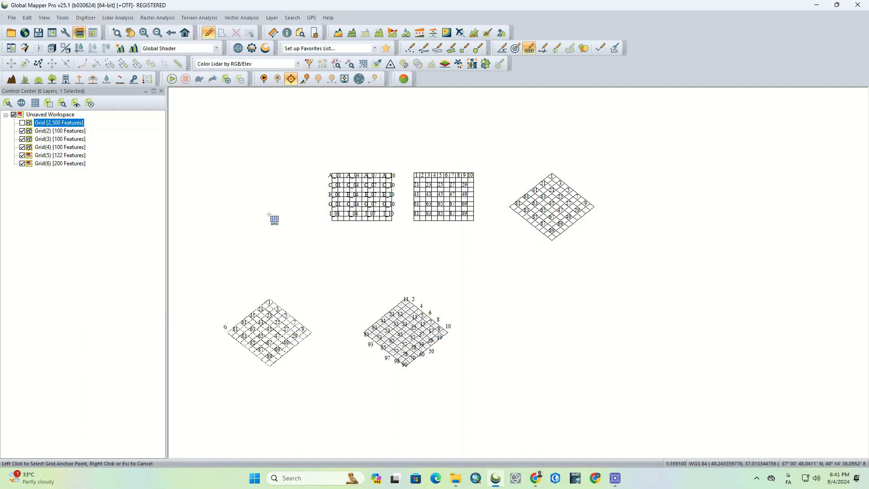
pyautogui.click(525, 316)
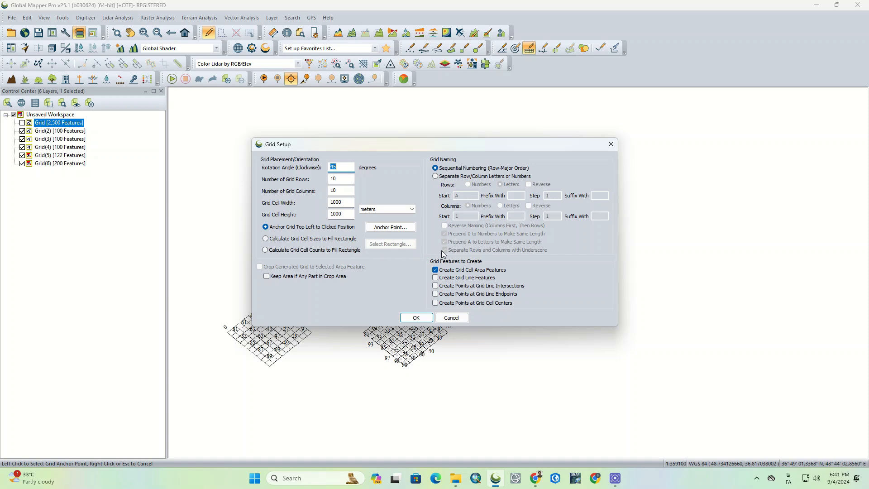
# Name the grid cells by separate row and column labels, with numbers for rows and letters for columns, and create the grid.
pyautogui.click(447, 176)
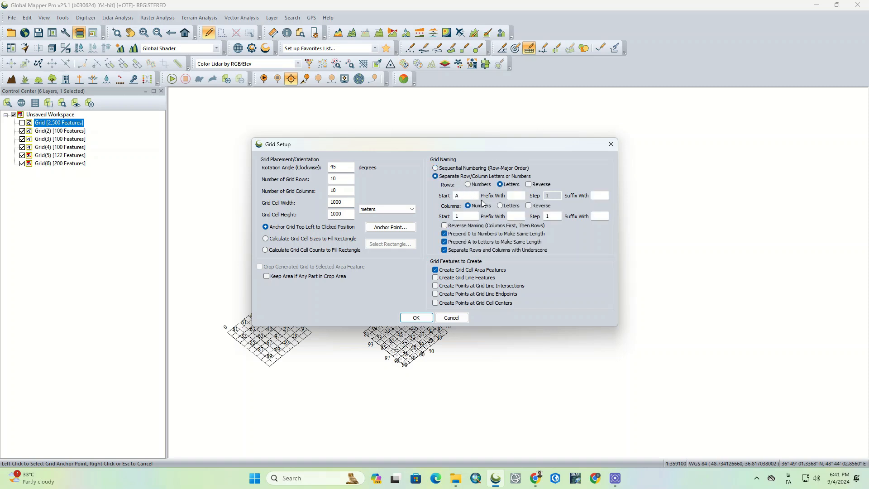
pyautogui.click(484, 187)
pyautogui.click(502, 206)
pyautogui.click(416, 317)
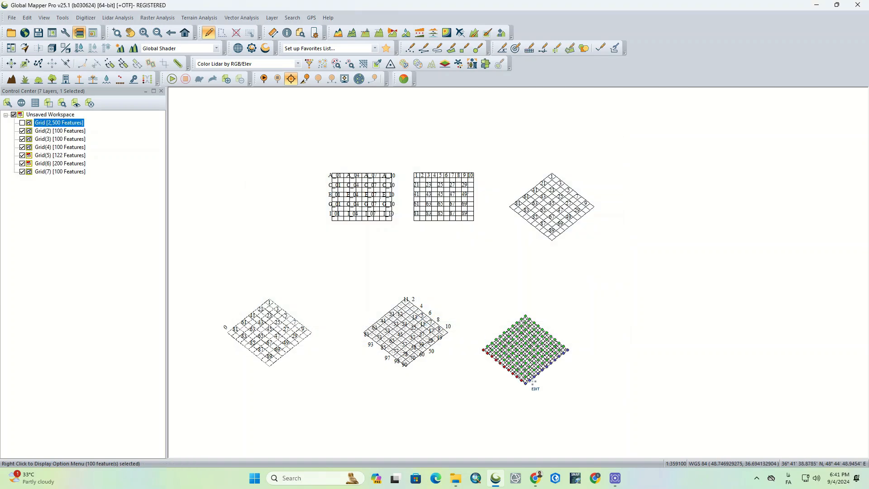
pyautogui.scroll(2, 564, 395)
pyautogui.scroll(1, 520, 353)
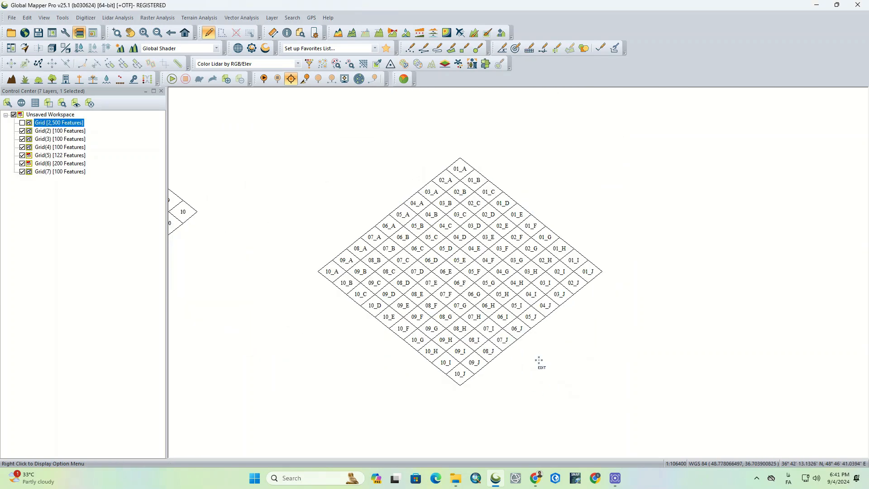
pyautogui.scroll(1, 494, 313)
pyautogui.scroll(-3, 495, 312)
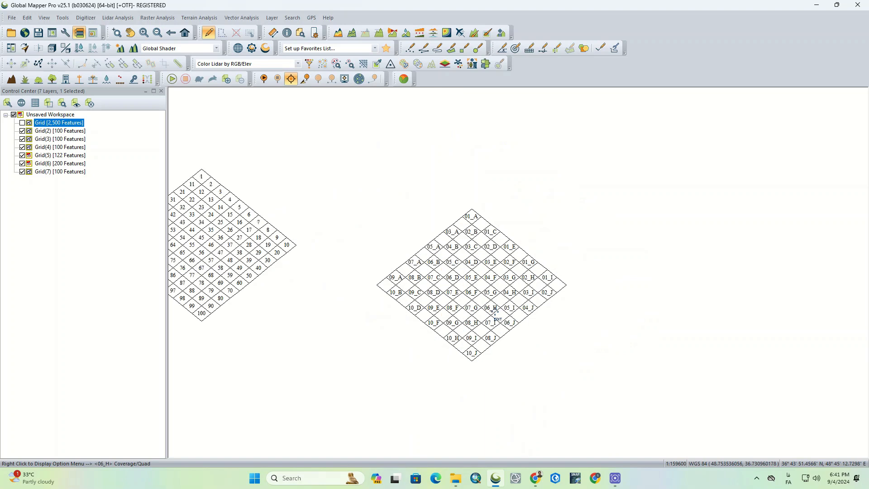
pyautogui.scroll(-1, 495, 313)
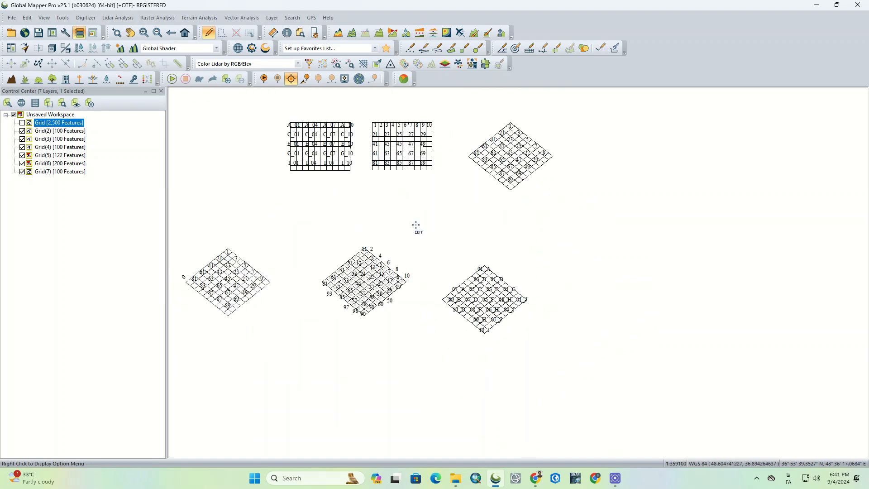